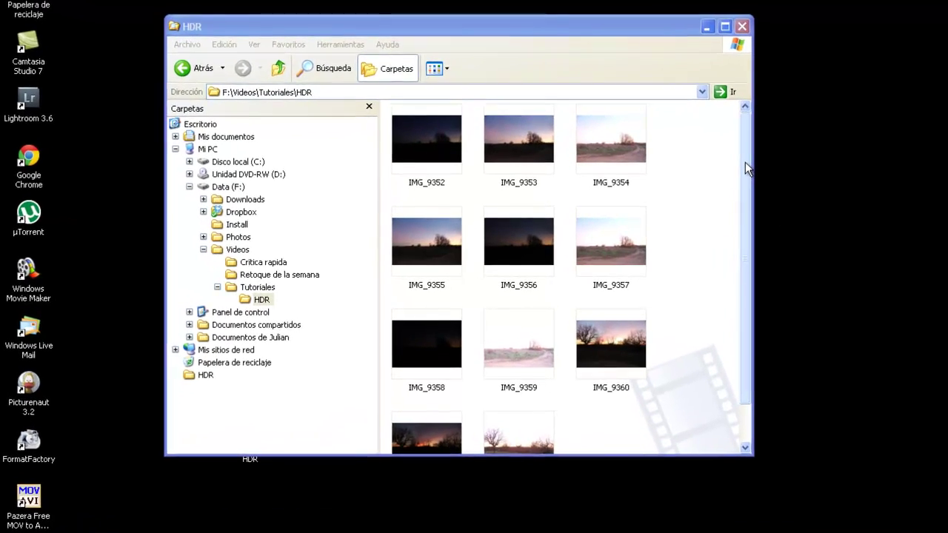
- Launch Picturenaut 3.2 from the desktop
{"action": "mouse_move", "coordinate": [746, 163]}
{"action": "left_mouse_down"}
{"action": "mouse_move", "coordinate": [748, 224]}
{"action": "mouse_move", "coordinate": [741, 146]}
{"action": "left_mouse_up"}
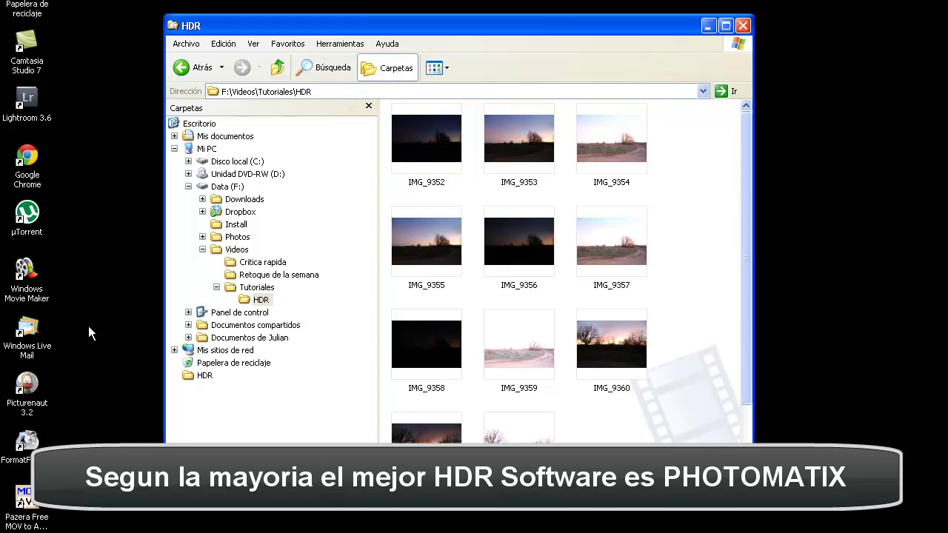
{"action": "left_click", "coordinate": [30, 383]}
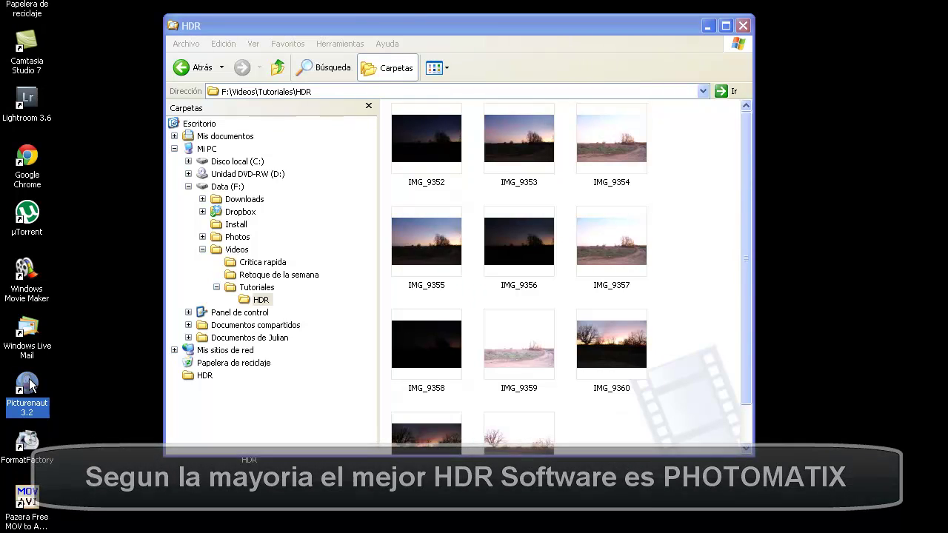
{"action": "double_click", "coordinate": [29, 384]}
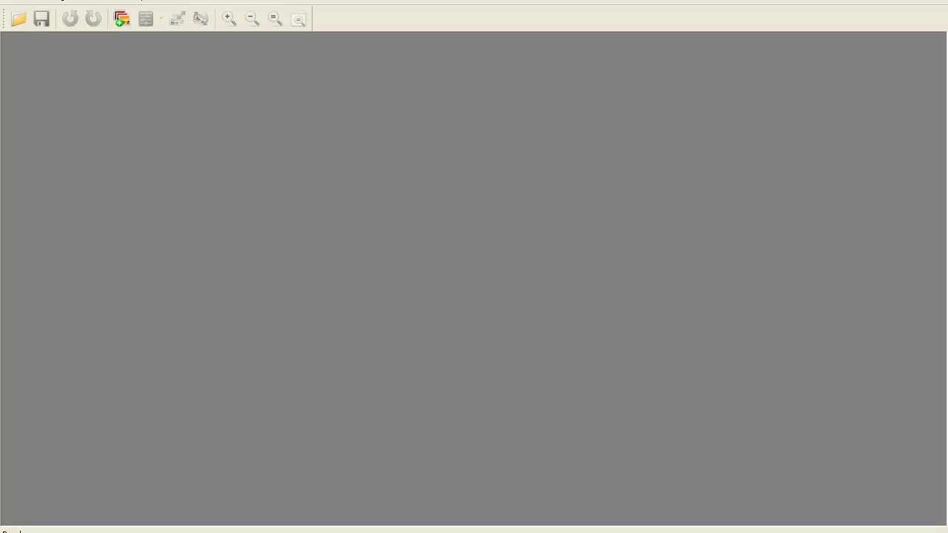
- Switch to the HDR folder and select the photos IMG_9352 to IMG_9354
{"action": "key", "text": "alt+Tab"}
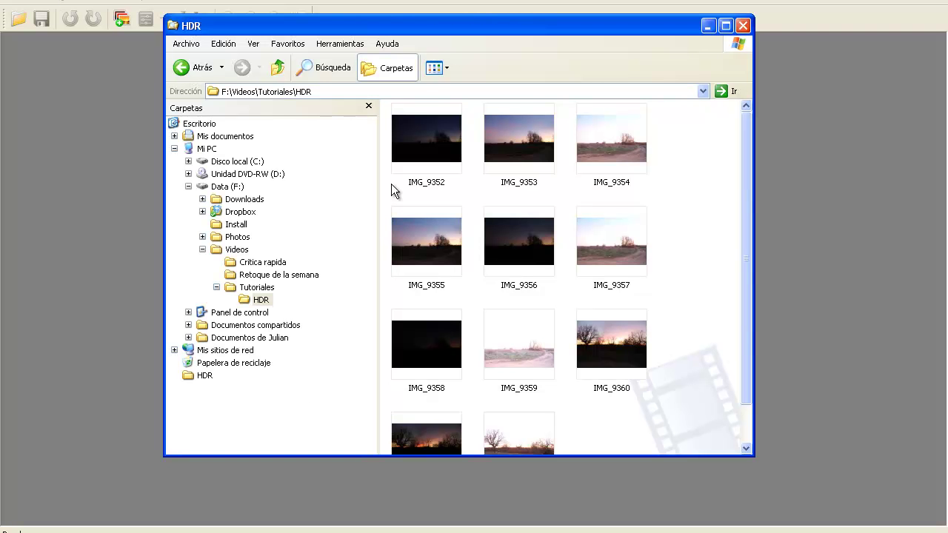
{"action": "left_click", "coordinate": [424, 141]}
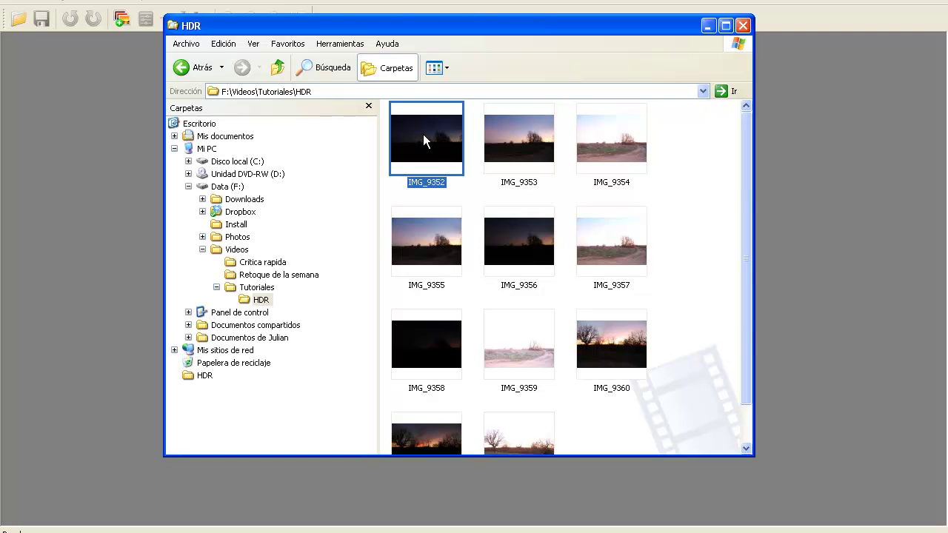
{"action": "left_click", "coordinate": [596, 145], "text": "shift"}
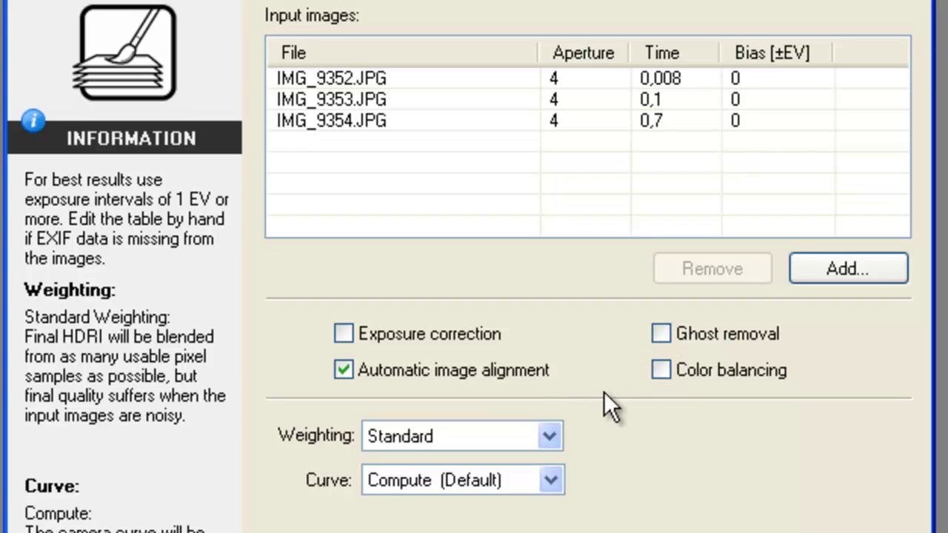
- Generate the HDR image from the three photos with Mid Emphasis weighting and the default computed curve, and maximize the resulting image window
{"action": "left_click", "coordinate": [552, 479]}
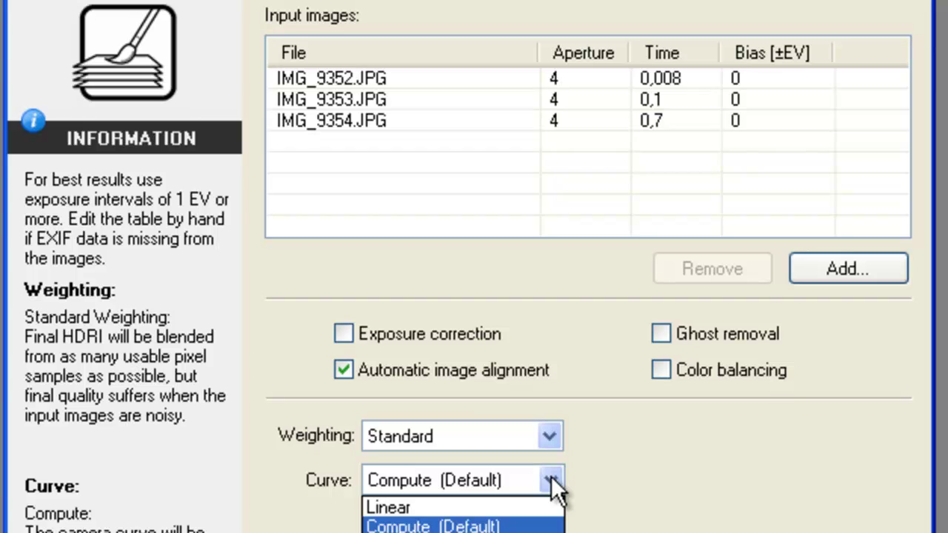
{"action": "left_click", "coordinate": [552, 479]}
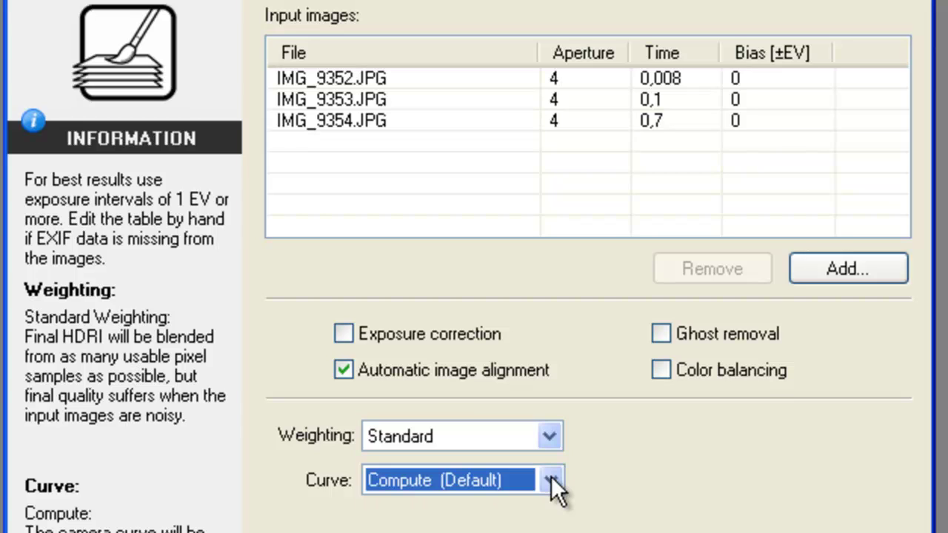
{"action": "left_click", "coordinate": [550, 437]}
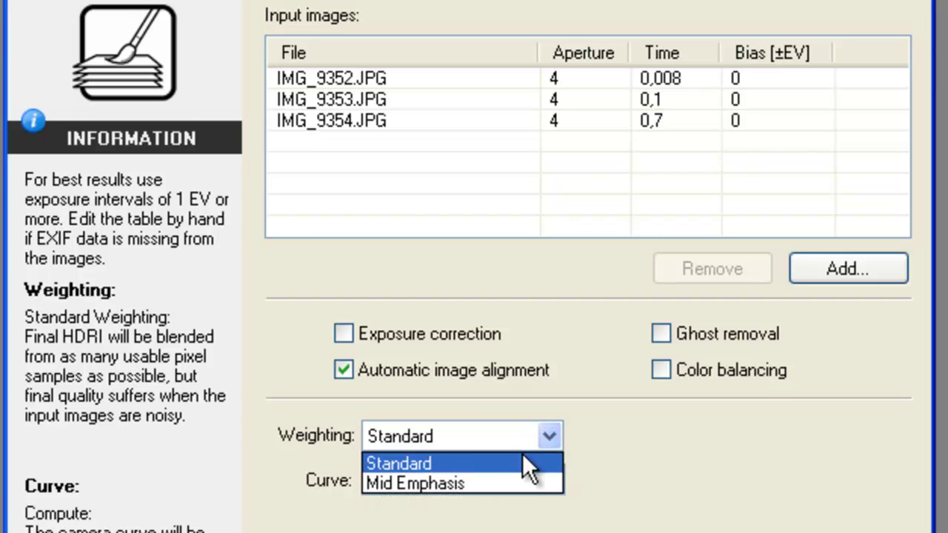
{"action": "left_click", "coordinate": [469, 485]}
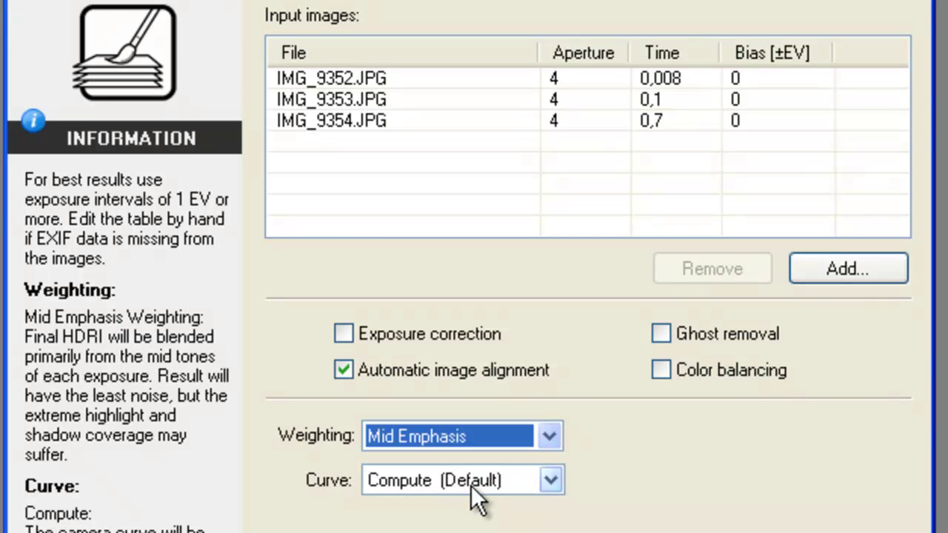
{"action": "key", "text": "Return"}
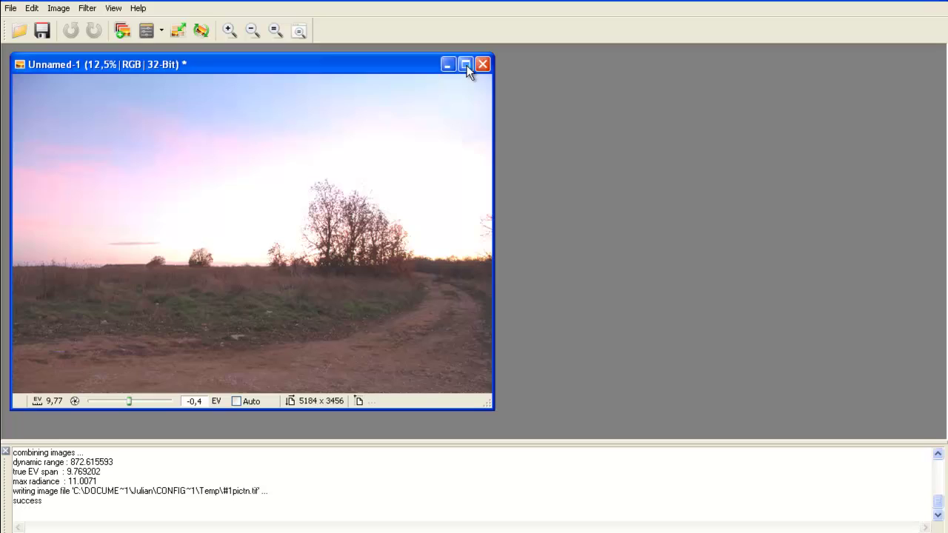
{"action": "left_click", "coordinate": [466, 65]}
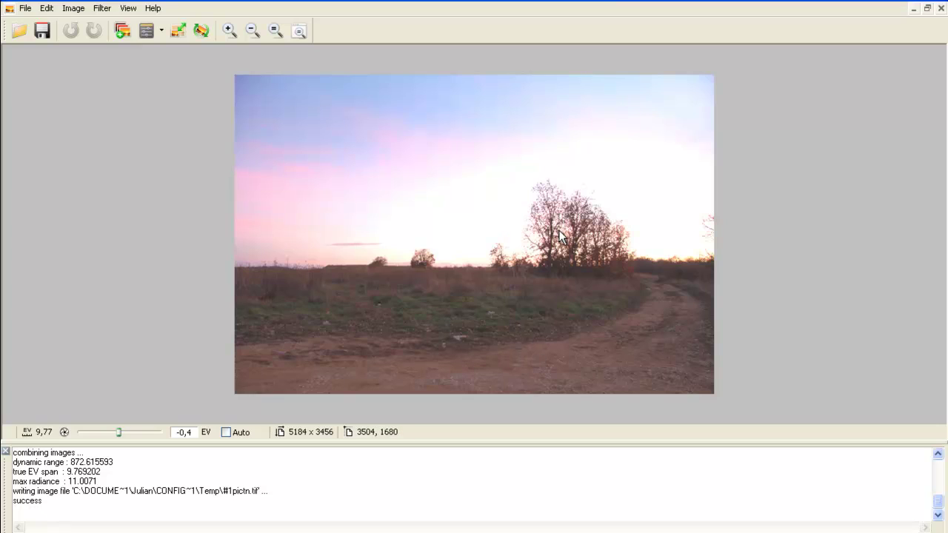
- Open tone mapping with the Photoreceptor method and move its dialog aside to expose more of the image
{"action": "left_click", "coordinate": [162, 31]}
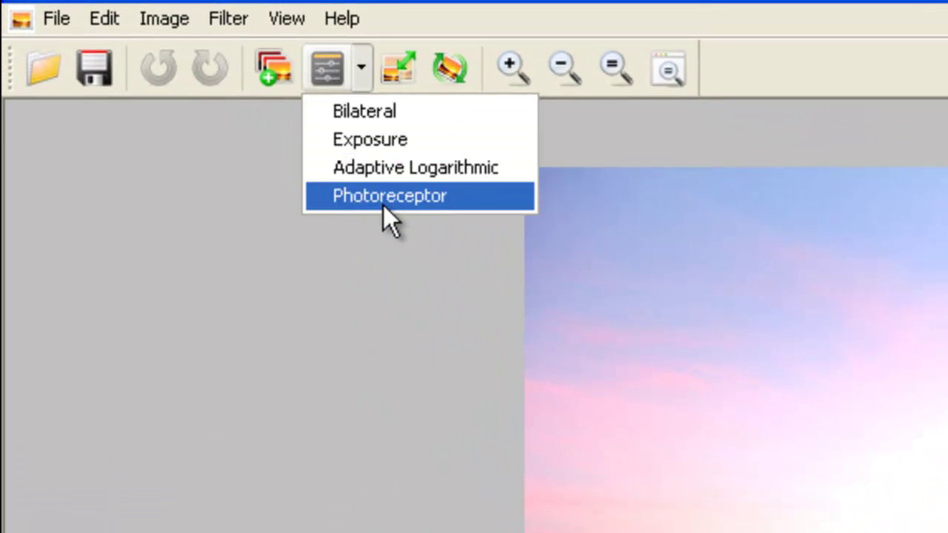
{"action": "left_click", "coordinate": [321, 198]}
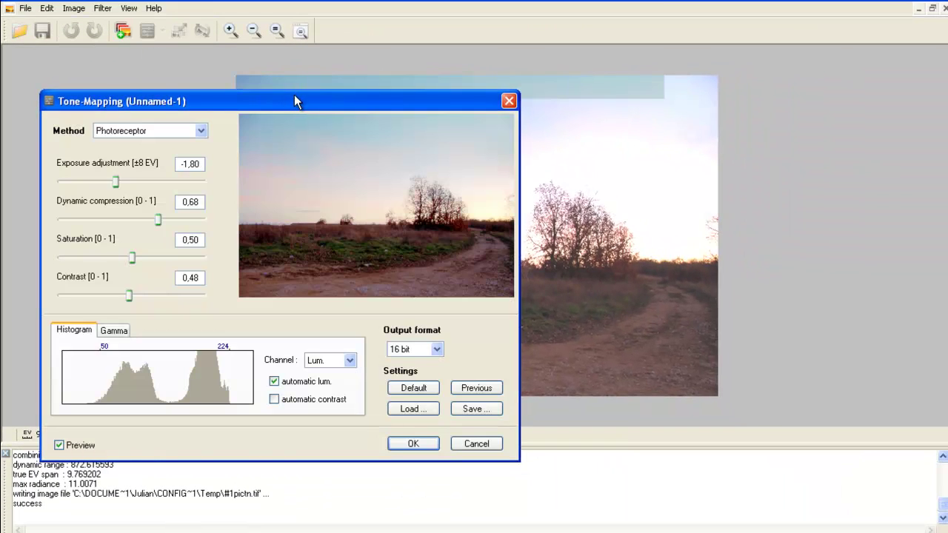
{"action": "left_click_drag", "start_coordinate": [295, 94], "coordinate": [294, 406]}
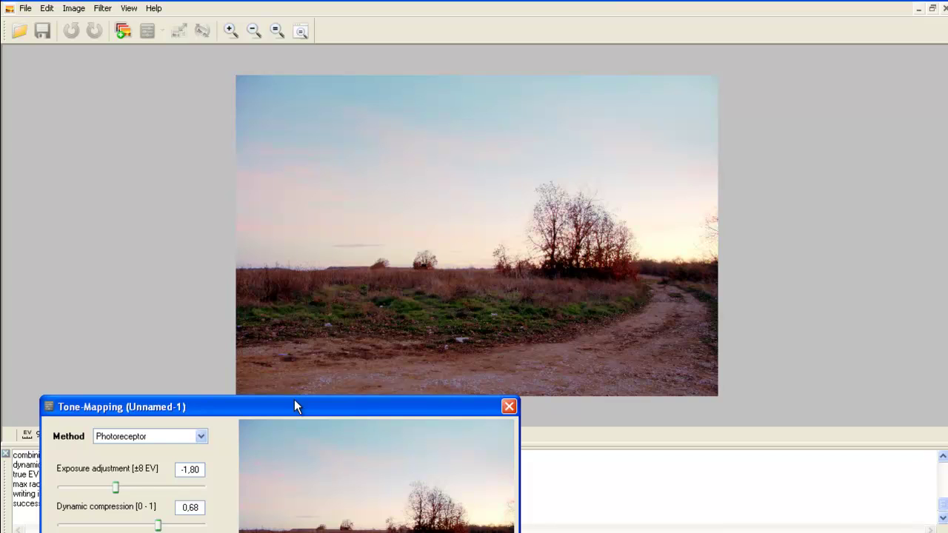
{"action": "left_click_drag", "start_coordinate": [294, 401], "coordinate": [774, 112]}
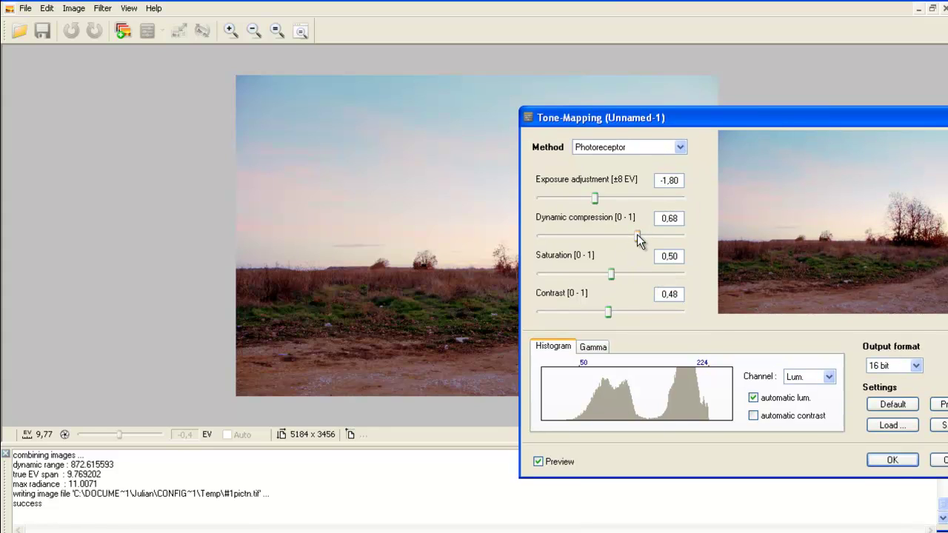
- Apply the tone mapping with dynamic compression 1.00, saturation 0.99 and contrast 1.00
{"action": "left_click_drag", "start_coordinate": [637, 234], "coordinate": [687, 233]}
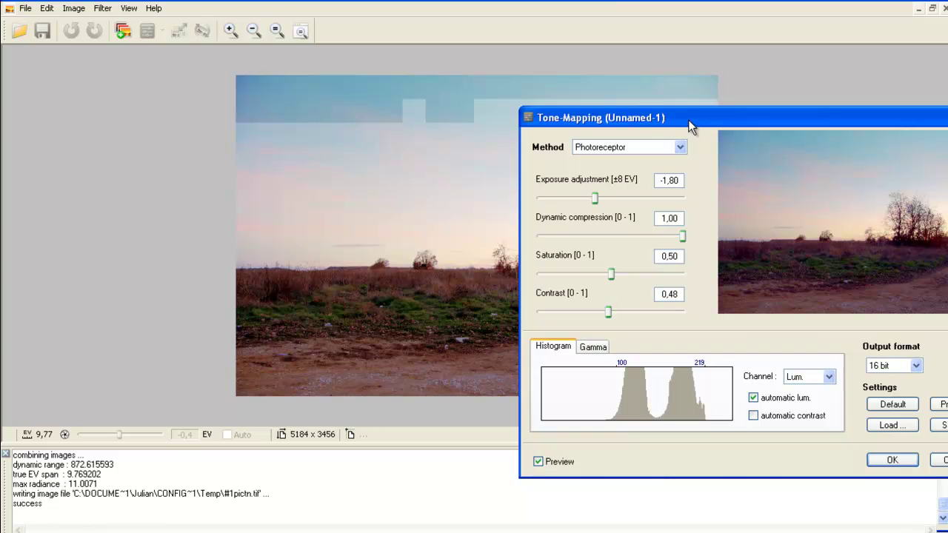
{"action": "left_click_drag", "start_coordinate": [689, 123], "coordinate": [796, 75]}
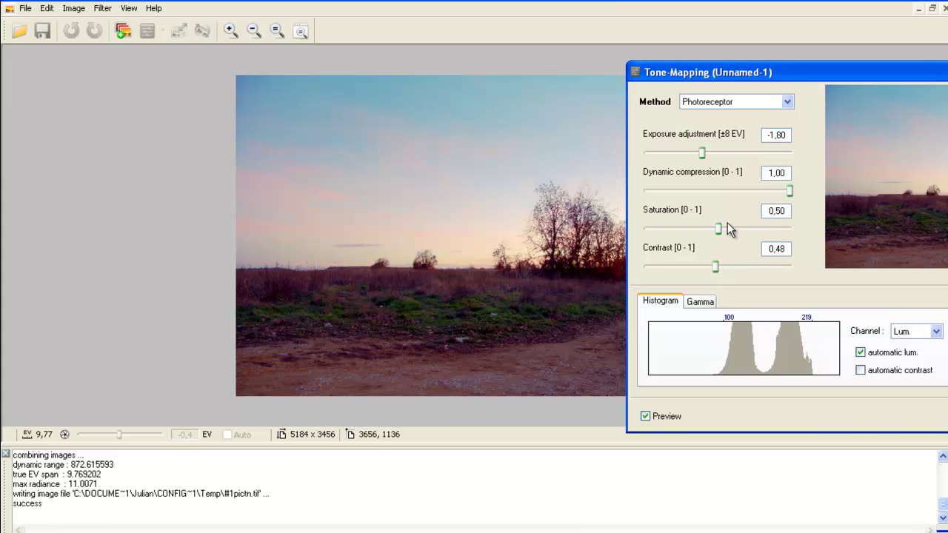
{"action": "left_click_drag", "start_coordinate": [718, 229], "coordinate": [742, 233]}
{"action": "left_click_drag", "start_coordinate": [716, 271], "coordinate": [796, 266]}
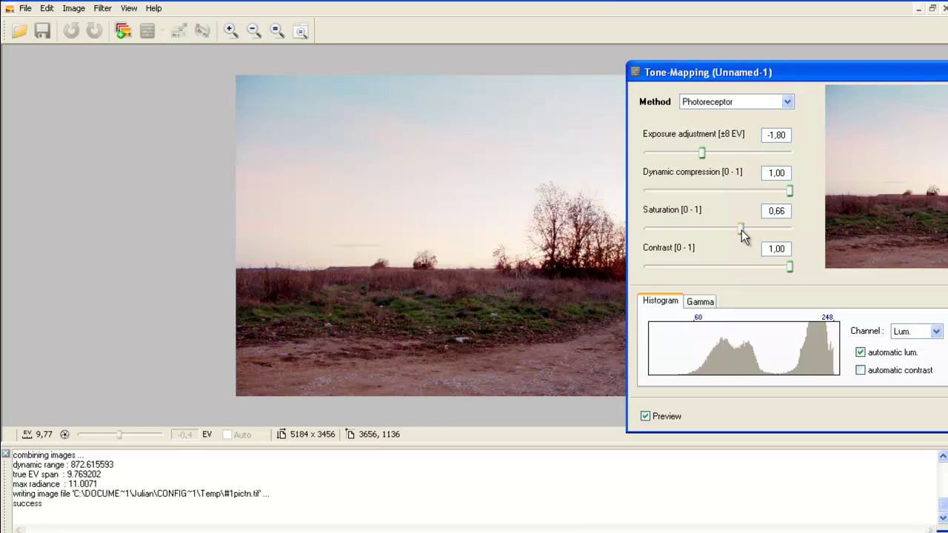
{"action": "left_click", "coordinate": [789, 228]}
{"action": "left_click_drag", "start_coordinate": [718, 81], "coordinate": [442, 183]}
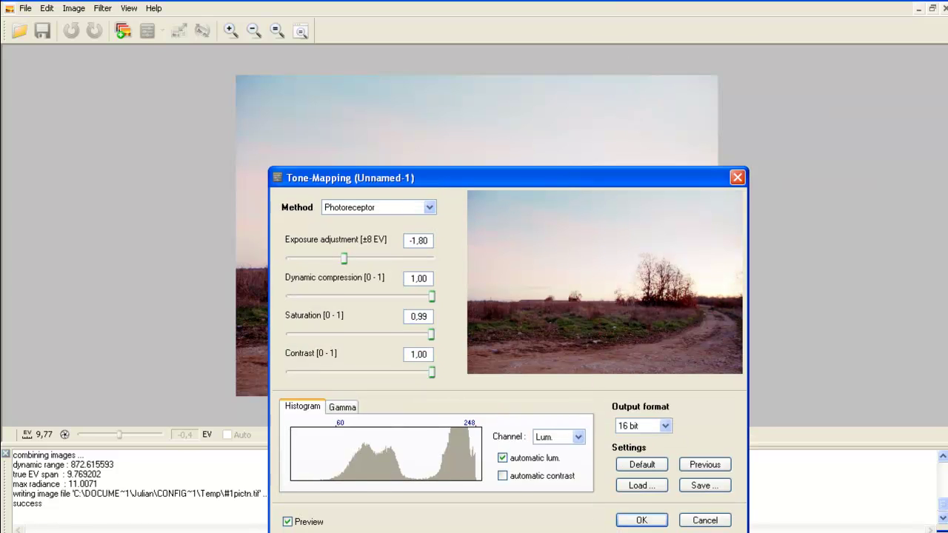
{"action": "left_click", "coordinate": [644, 520]}
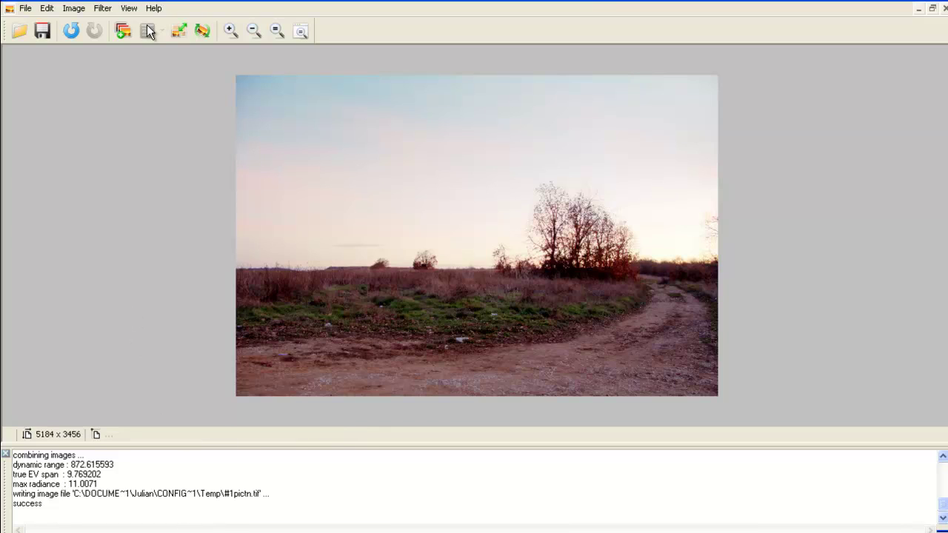
- Save the tone-mapped image to the desktop as an uncompressed TIFF named primera foto HDR
{"action": "left_click", "coordinate": [43, 30]}
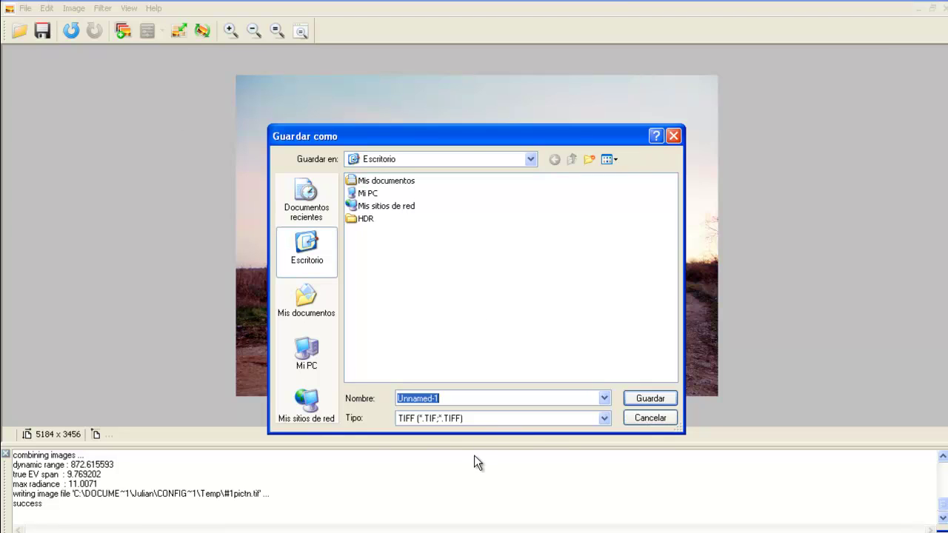
{"action": "type", "text": "primera foto HDR"}
{"action": "key", "text": "Return"}
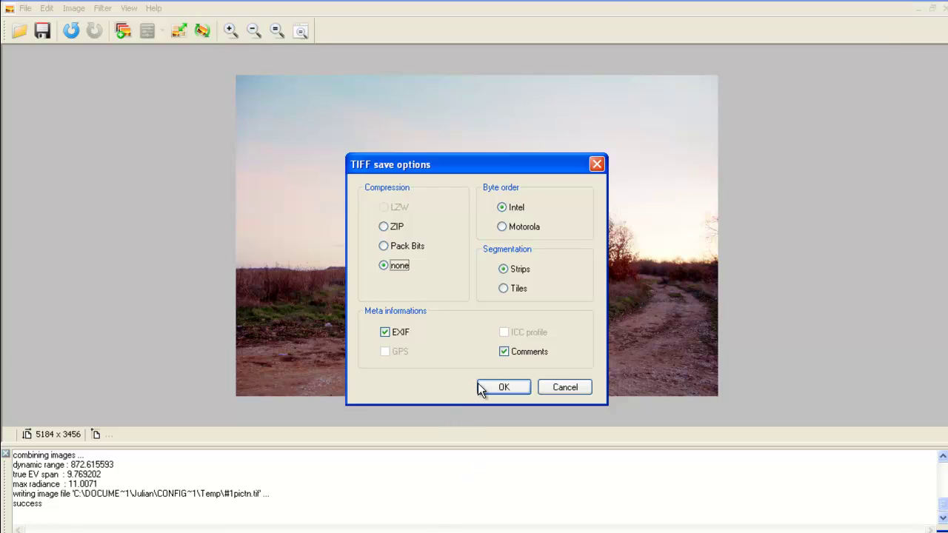
{"action": "left_click", "coordinate": [494, 385]}
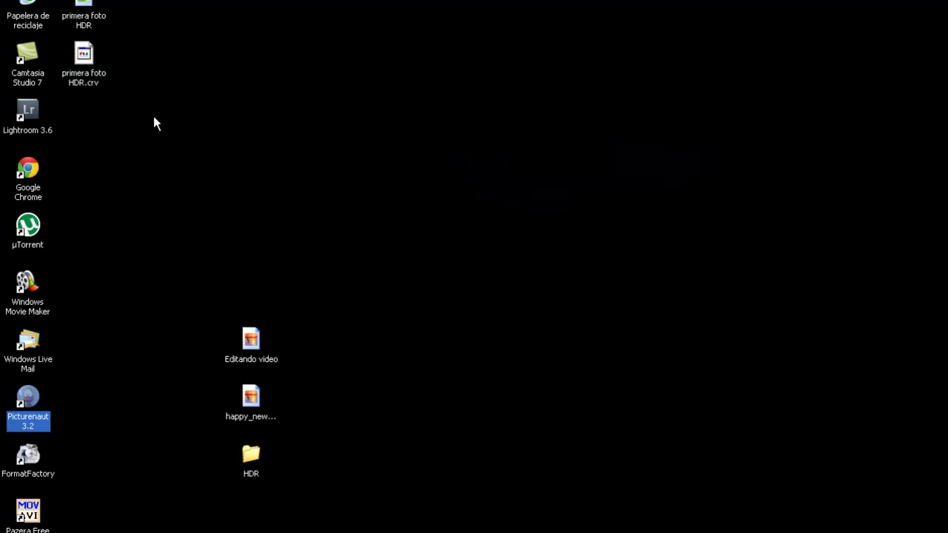
- View the saved primera foto HDR image from the desktop and close the viewer
{"action": "double_click", "coordinate": [87, 16]}
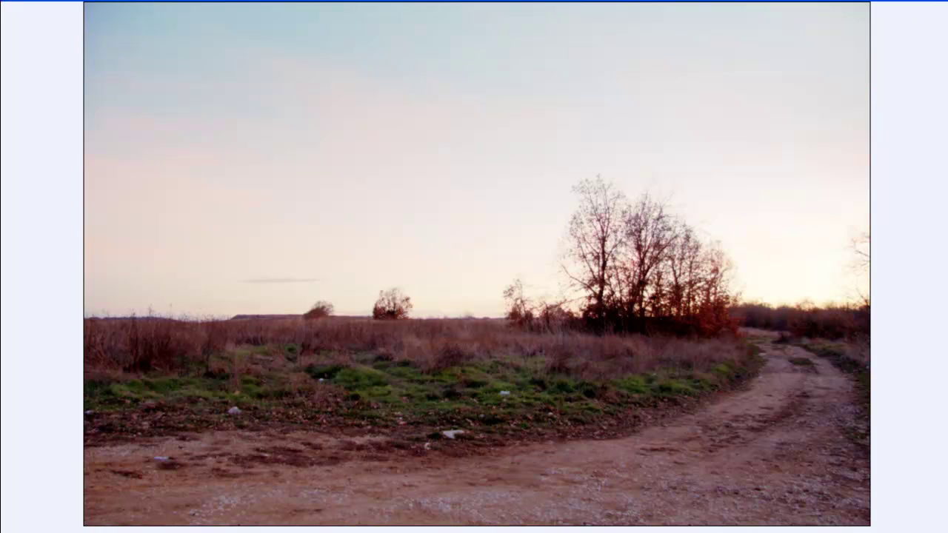
{"action": "left_click", "coordinate": [942, 3]}
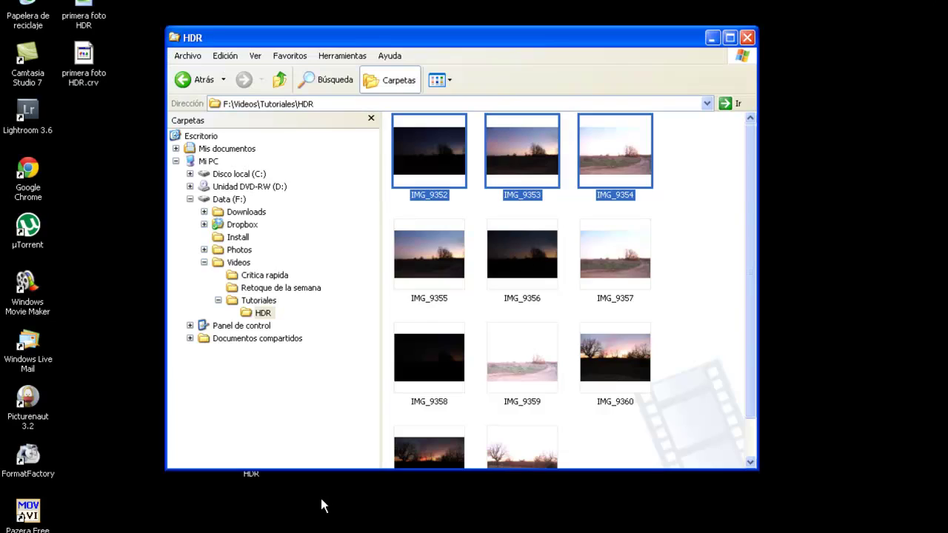
- Select the photos IMG_9355 to IMG_9359 in the HDR folder and switch back to Picturenaut
{"action": "left_click", "coordinate": [451, 257]}
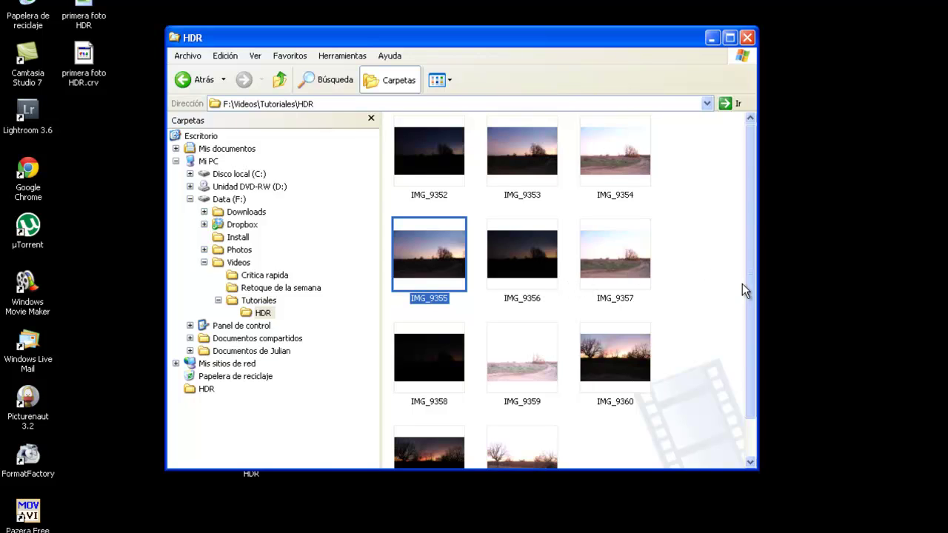
{"action": "left_click_drag", "start_coordinate": [749, 291], "coordinate": [752, 358]}
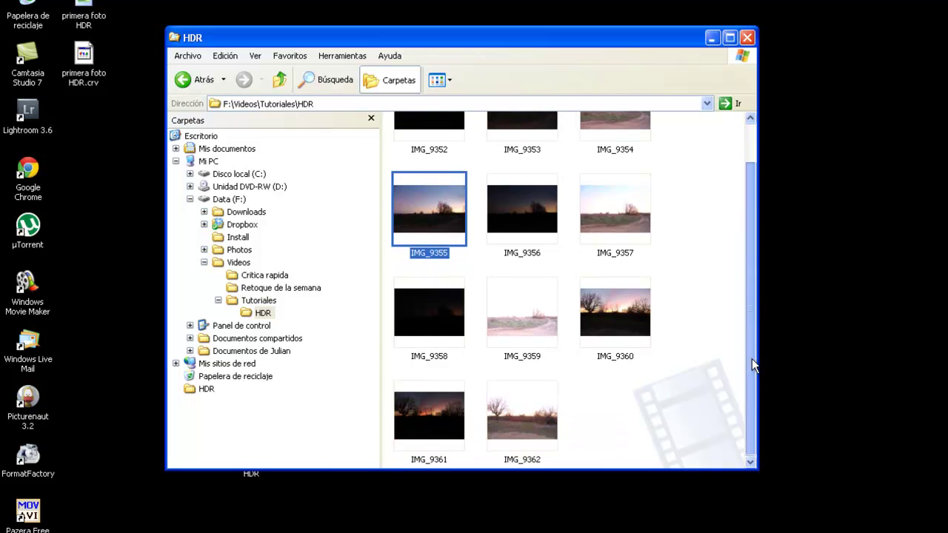
{"action": "left_click", "coordinate": [530, 317], "text": "shift"}
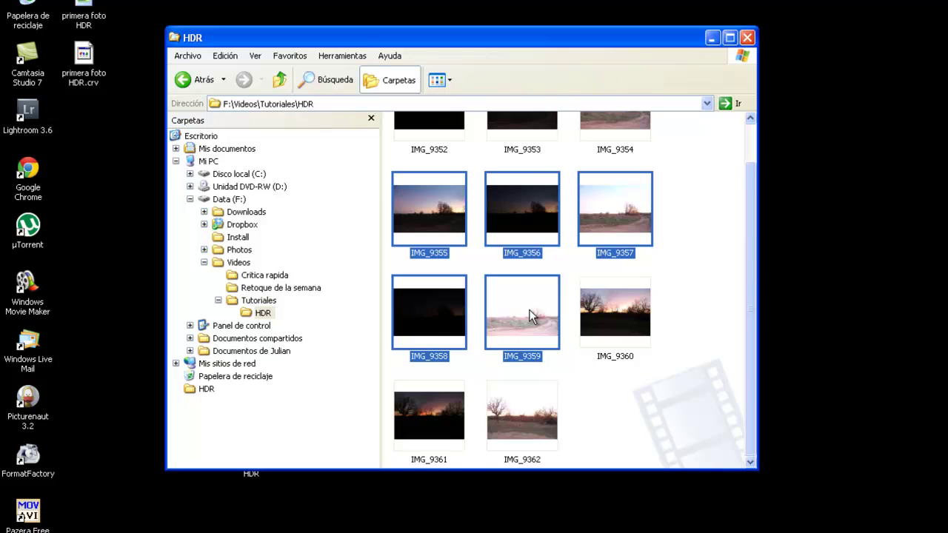
{"action": "key", "text": "alt+Tab"}
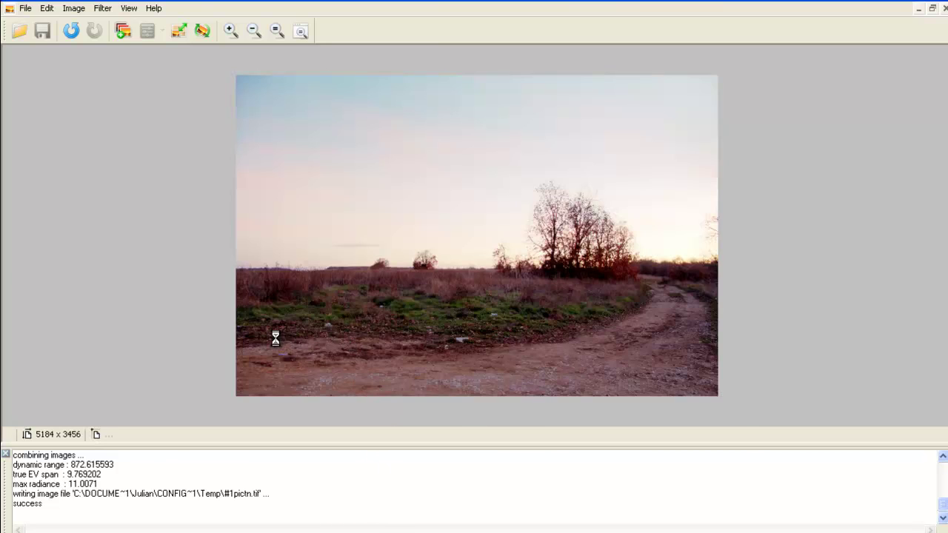
- Generate an HDR image from the five photos with automatic image alignment and Mid Emphasis weighting, and maximize its window
{"action": "key", "text": "ctrl+g"}
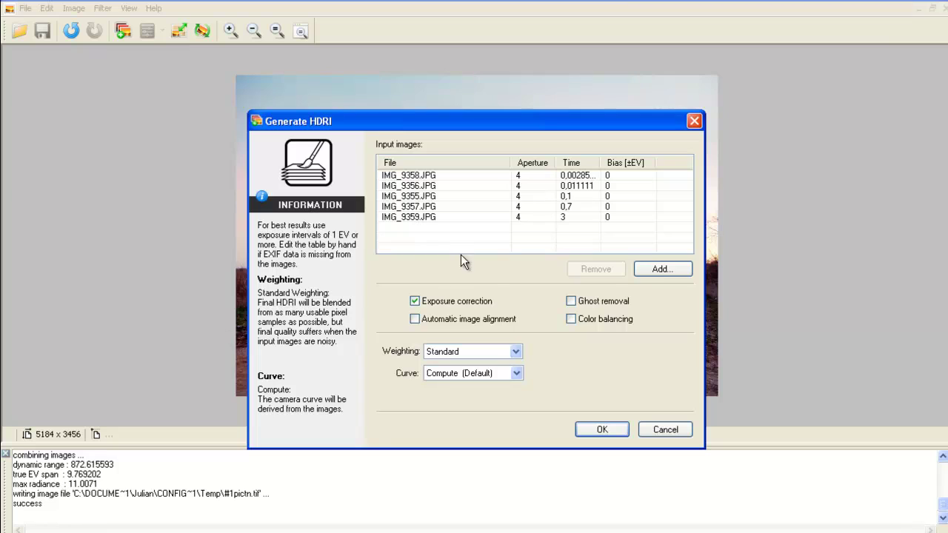
{"action": "left_click", "coordinate": [415, 319]}
{"action": "left_click", "coordinate": [515, 352]}
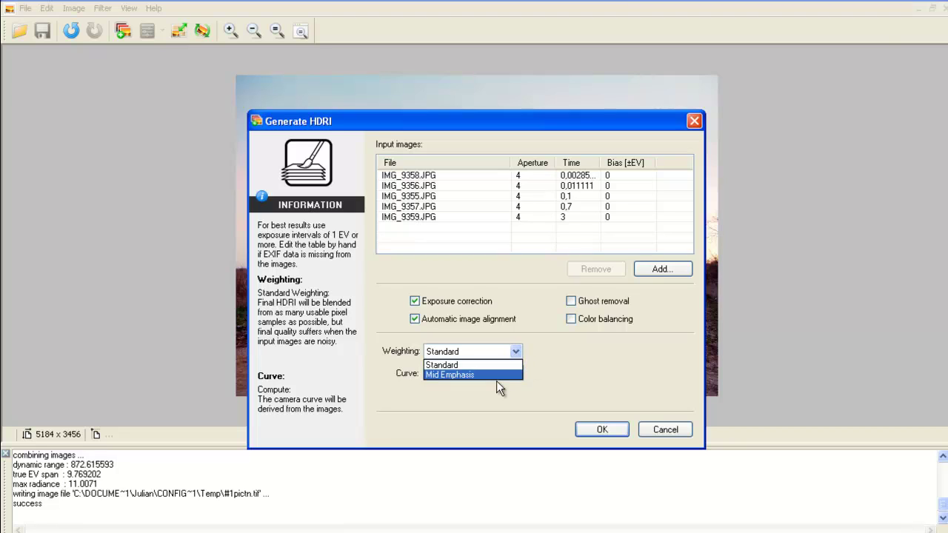
{"action": "left_click", "coordinate": [487, 376]}
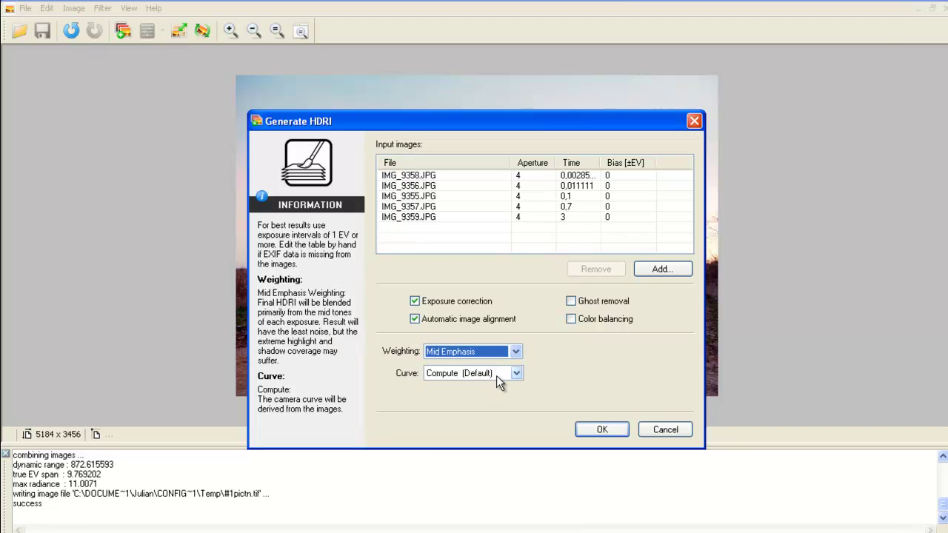
{"action": "left_click", "coordinate": [588, 435]}
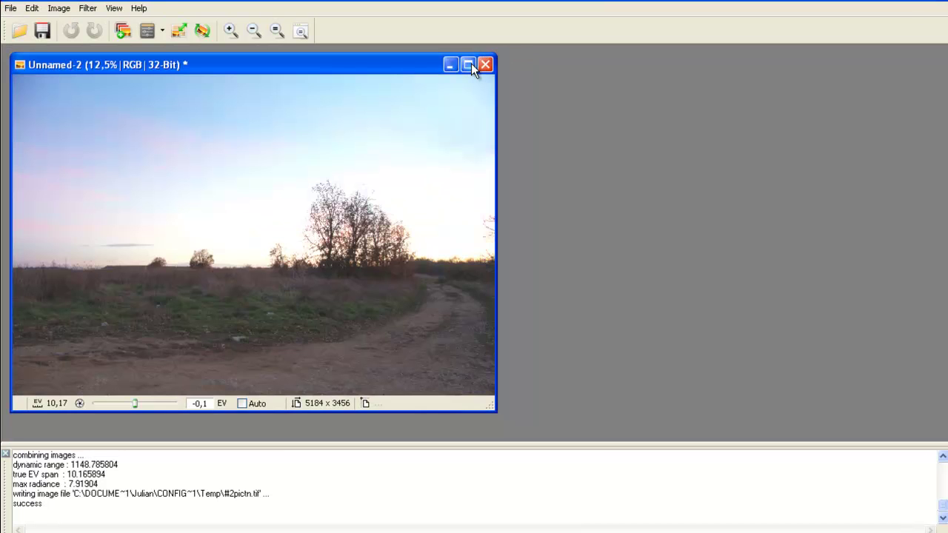
{"action": "left_click", "coordinate": [470, 65]}
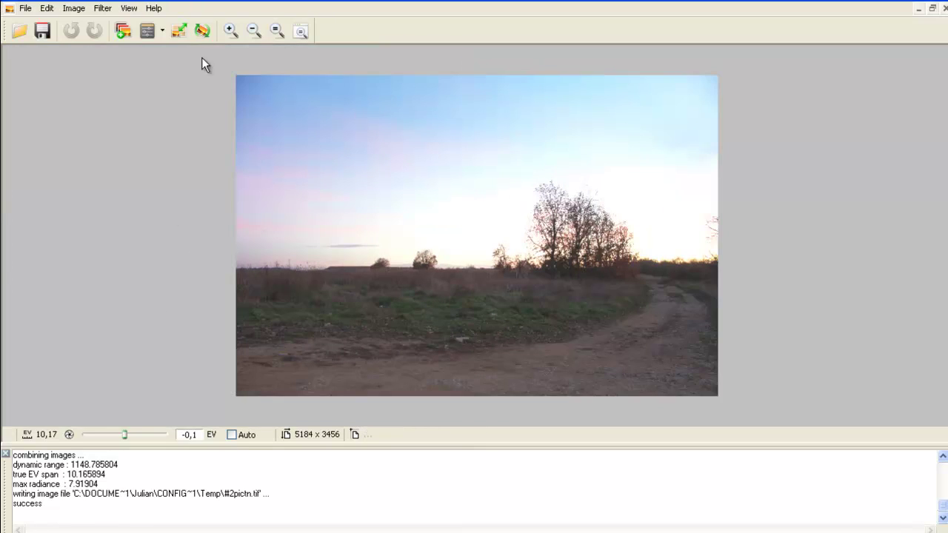
- Start tone mapping the merged landscape with the Photoreceptor method and set dynamic compression to 1.00
{"action": "left_click", "coordinate": [162, 34]}
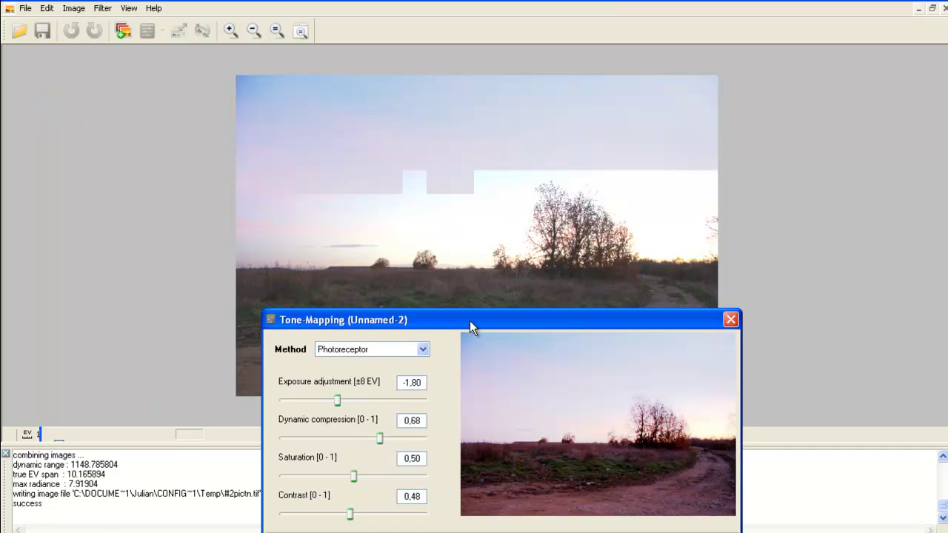
{"action": "left_click_drag", "start_coordinate": [247, 104], "coordinate": [859, 228]}
{"action": "left_click_drag", "start_coordinate": [848, 182], "coordinate": [849, 144]}
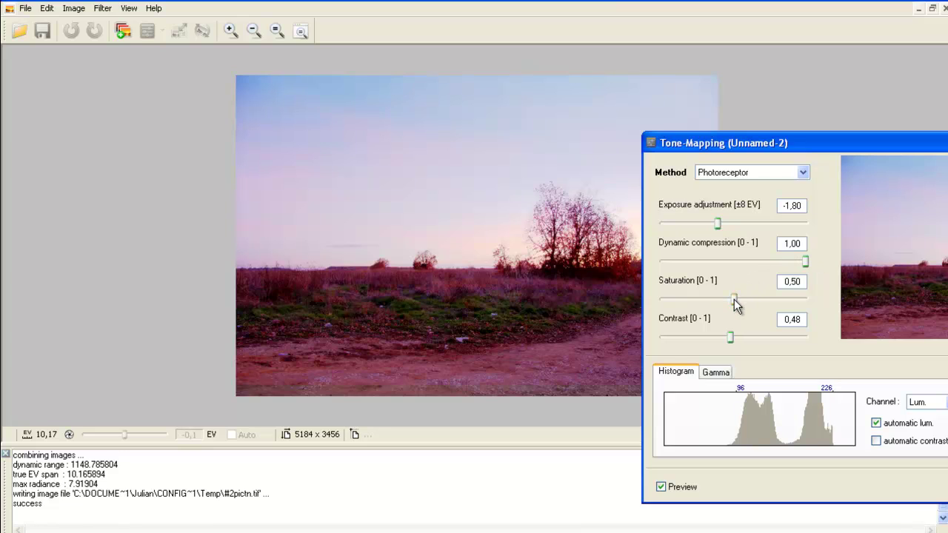
- Try the saturation at 1.00 and set the tone-mapping contrast to 0.74 after testing lower contrast values
{"action": "left_click_drag", "start_coordinate": [734, 299], "coordinate": [717, 298]}
{"action": "left_click_drag", "start_coordinate": [719, 302], "coordinate": [837, 295]}
{"action": "left_click_drag", "start_coordinate": [731, 335], "coordinate": [666, 324]}
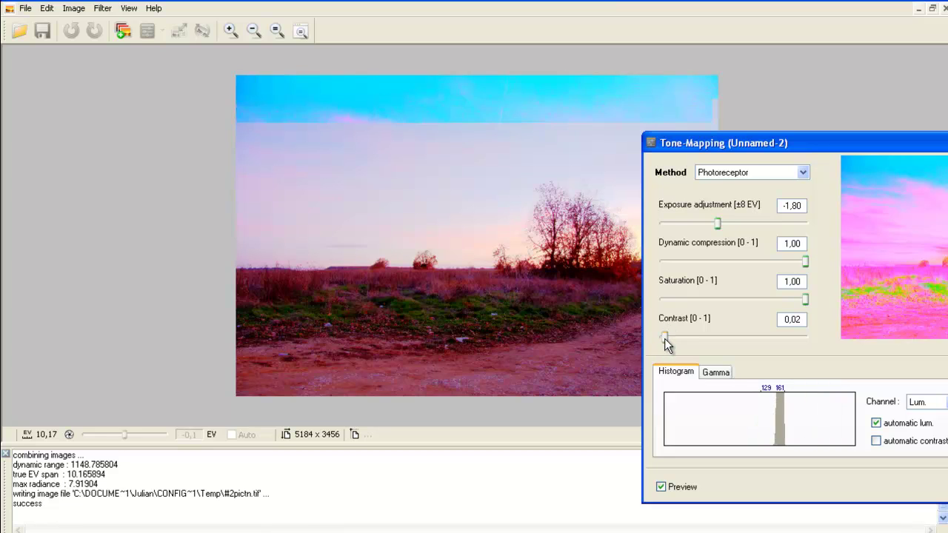
{"action": "left_click_drag", "start_coordinate": [664, 338], "coordinate": [718, 333]}
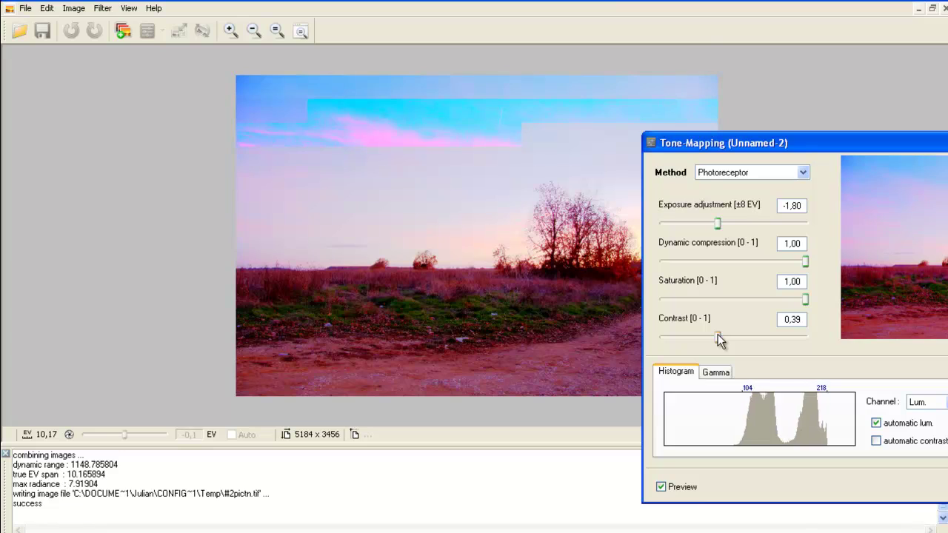
{"action": "left_click_drag", "start_coordinate": [718, 334], "coordinate": [771, 344]}
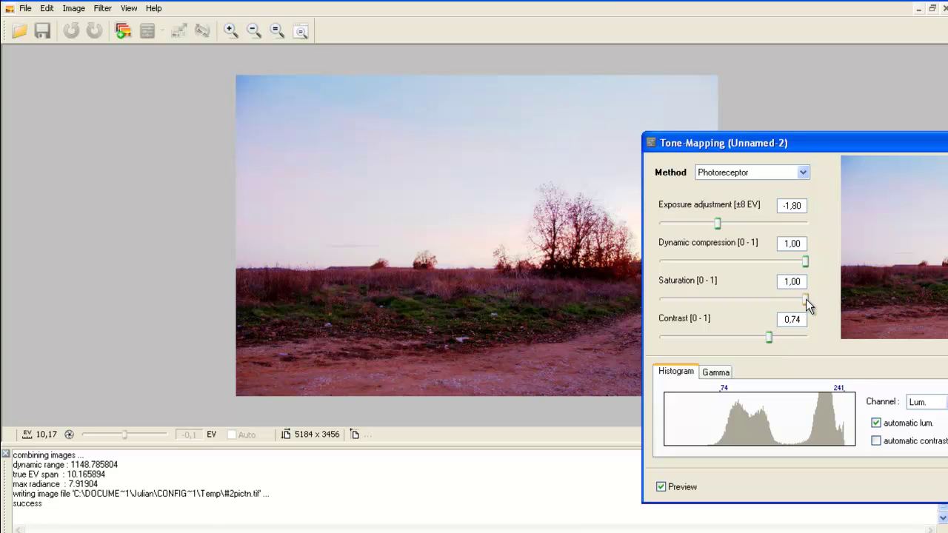
- Set the saturation to 0.54 and apply the tone mapping to the landscape image
{"action": "left_click_drag", "start_coordinate": [802, 299], "coordinate": [743, 301]}
{"action": "left_click_drag", "start_coordinate": [742, 299], "coordinate": [662, 300]}
{"action": "left_click_drag", "start_coordinate": [663, 297], "coordinate": [741, 305]}
{"action": "left_click_drag", "start_coordinate": [756, 152], "coordinate": [557, 130]}
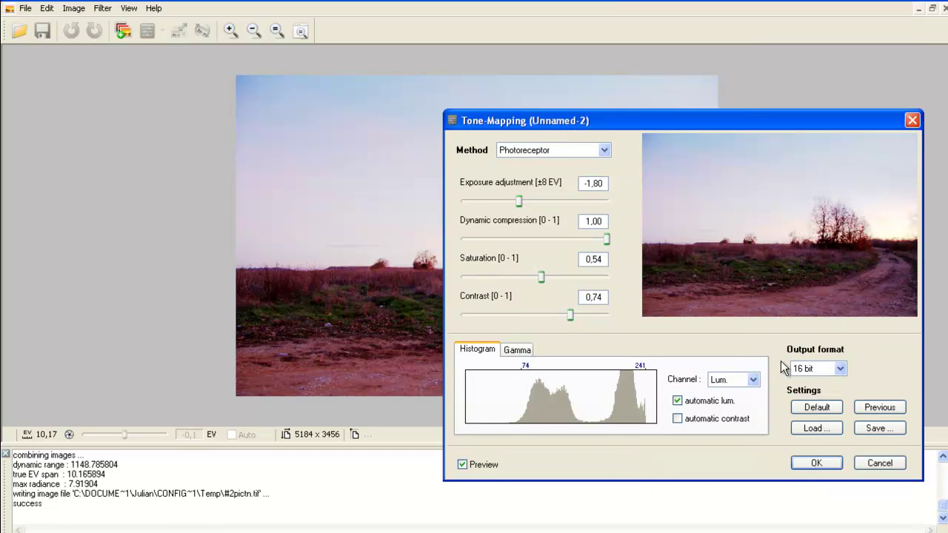
{"action": "left_click", "coordinate": [801, 464]}
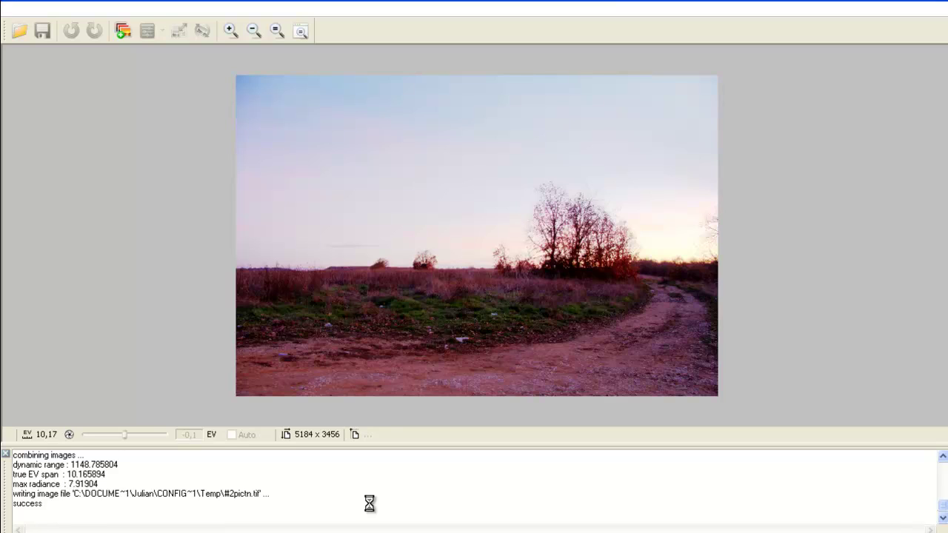
- Select the photos IMG_9360 to IMG_9362 in the HDR folder and load them into Picturenaut for HDR generation
{"action": "key", "text": "alt+Tab"}
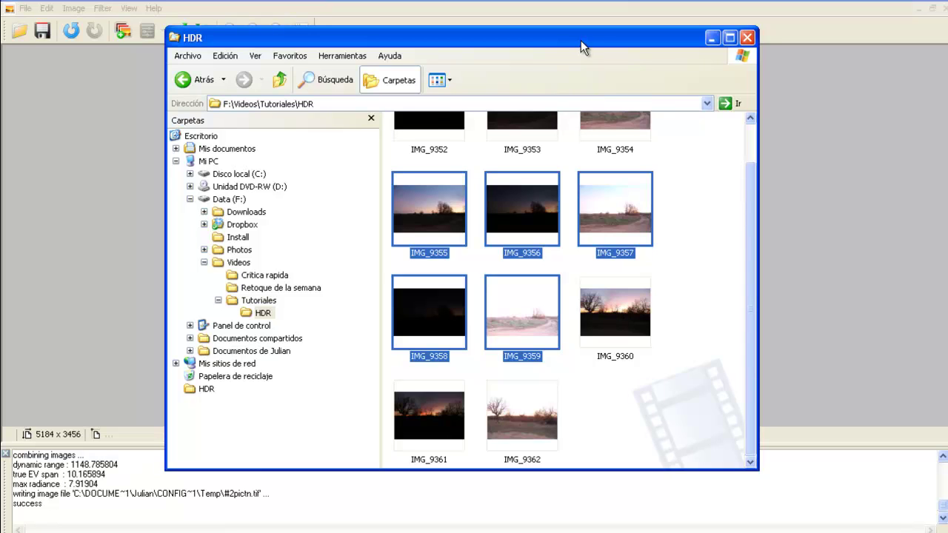
{"action": "left_click_drag", "start_coordinate": [579, 39], "coordinate": [746, 97]}
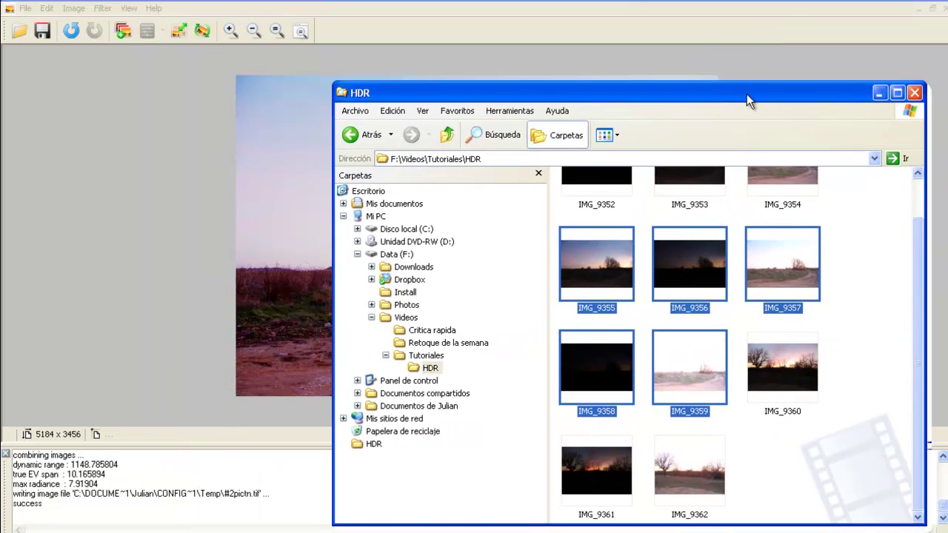
{"action": "left_click", "coordinate": [773, 350]}
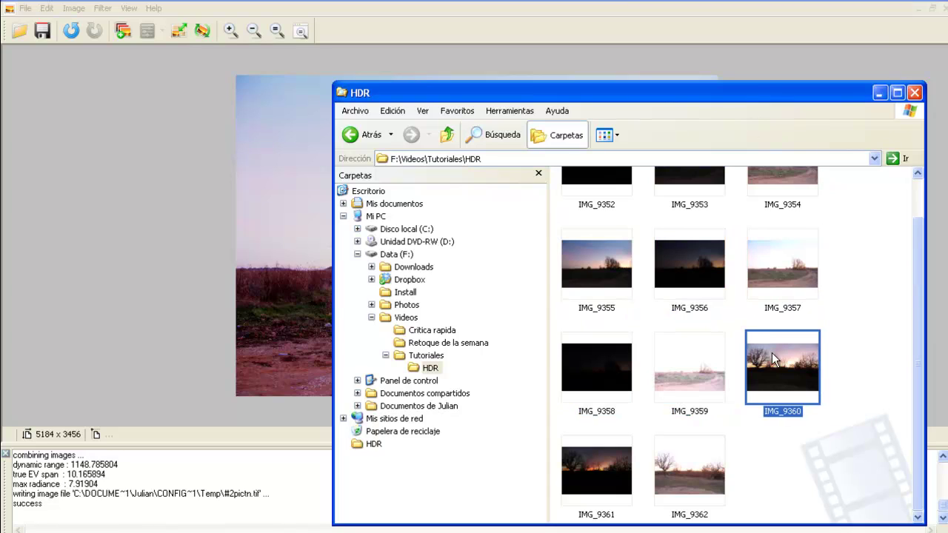
{"action": "left_click", "coordinate": [694, 459], "text": "shift"}
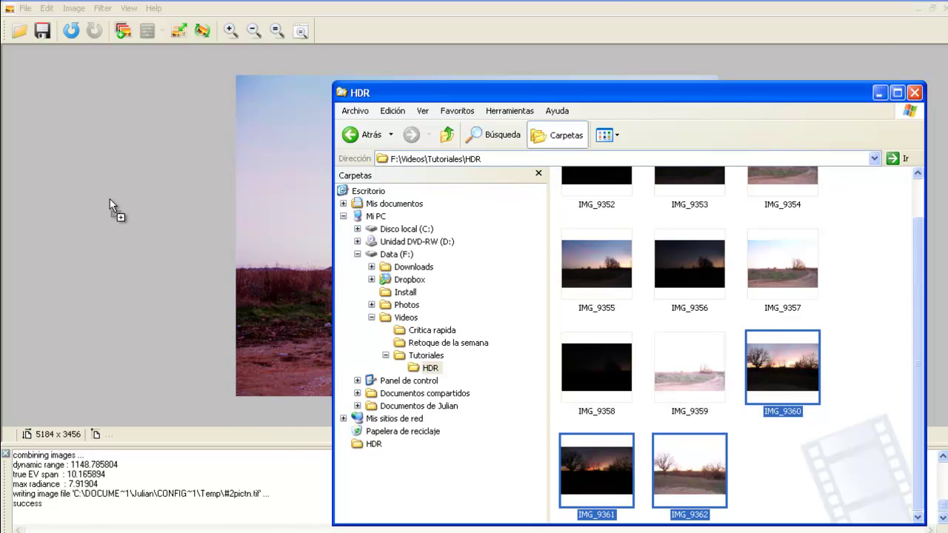
{"action": "left_click_drag", "start_coordinate": [110, 198], "coordinate": [110, 199]}
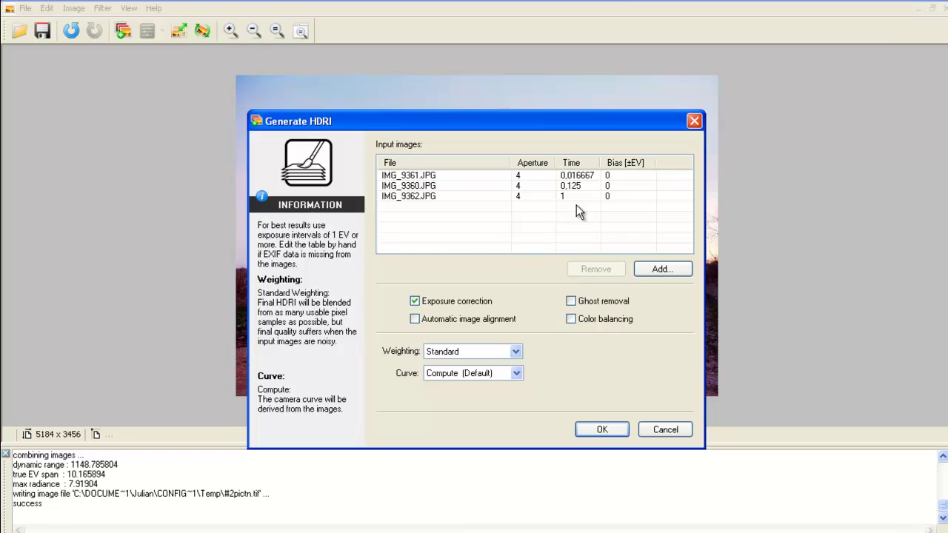
- Generate an HDR image from the three photos with automatic image alignment and Mid Emphasis weighting, and maximize its window
{"action": "left_click", "coordinate": [414, 319]}
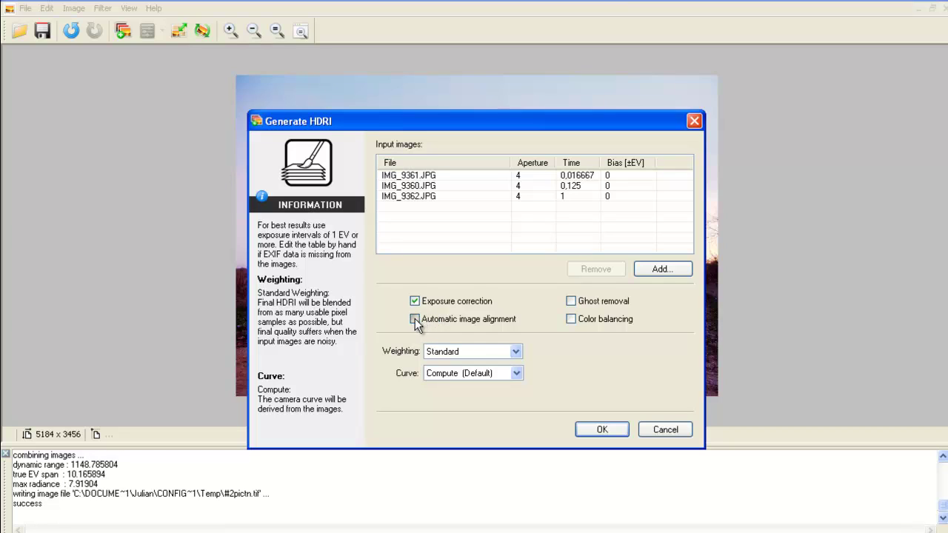
{"action": "left_click", "coordinate": [495, 356]}
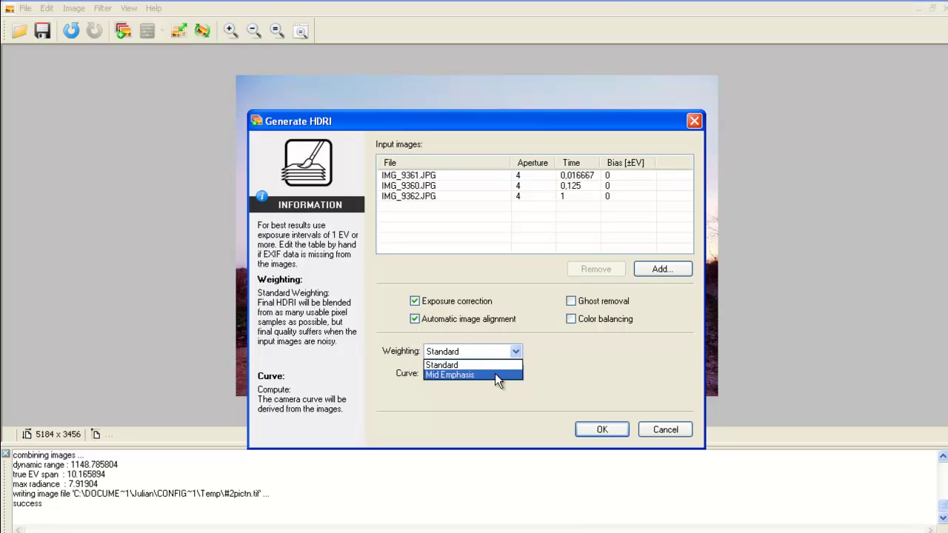
{"action": "left_click", "coordinate": [495, 375]}
{"action": "left_click", "coordinate": [582, 428]}
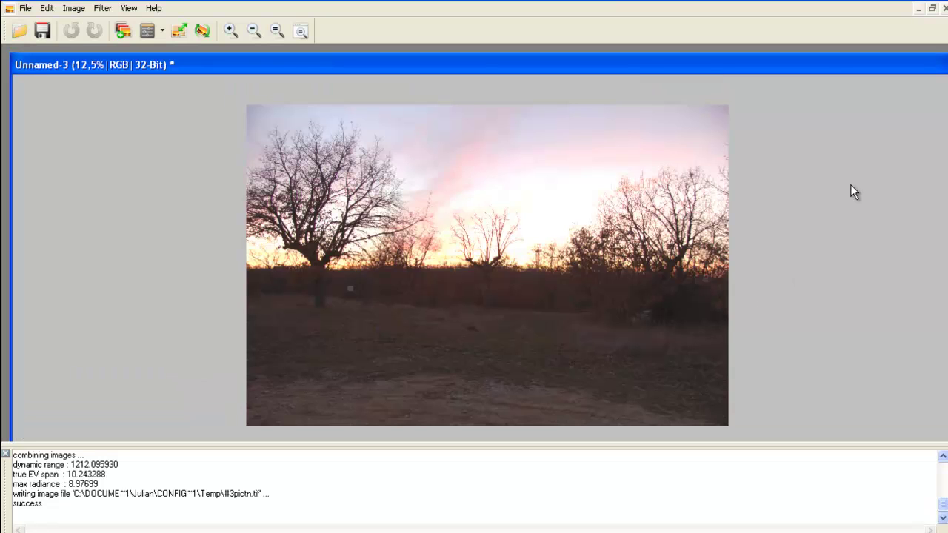
{"action": "double_click", "coordinate": [757, 67]}
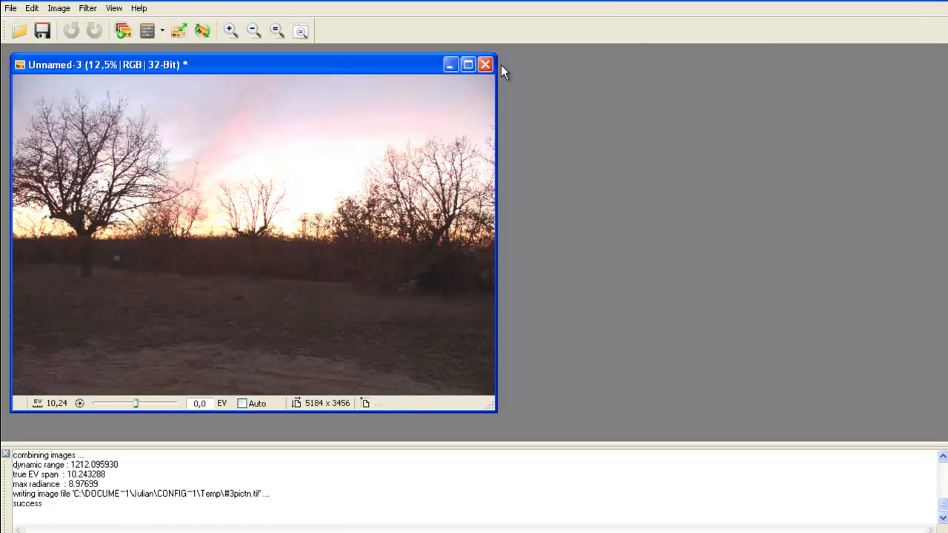
{"action": "left_click", "coordinate": [471, 65]}
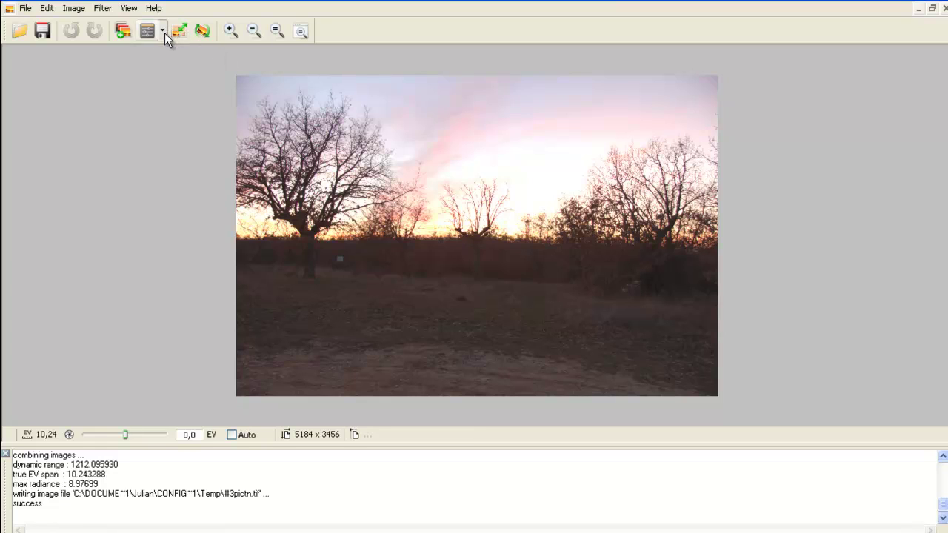
- Start tone mapping the new sunset image with the Photoreceptor method and raise dynamic compression to 1.00
{"action": "left_click", "coordinate": [163, 31]}
{"action": "left_click", "coordinate": [173, 87]}
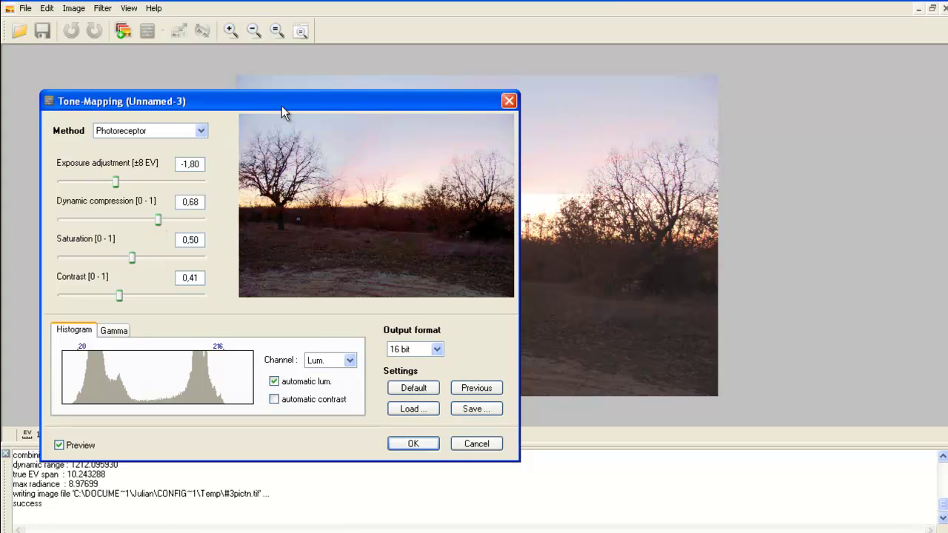
{"action": "left_click_drag", "start_coordinate": [282, 106], "coordinate": [200, 92]}
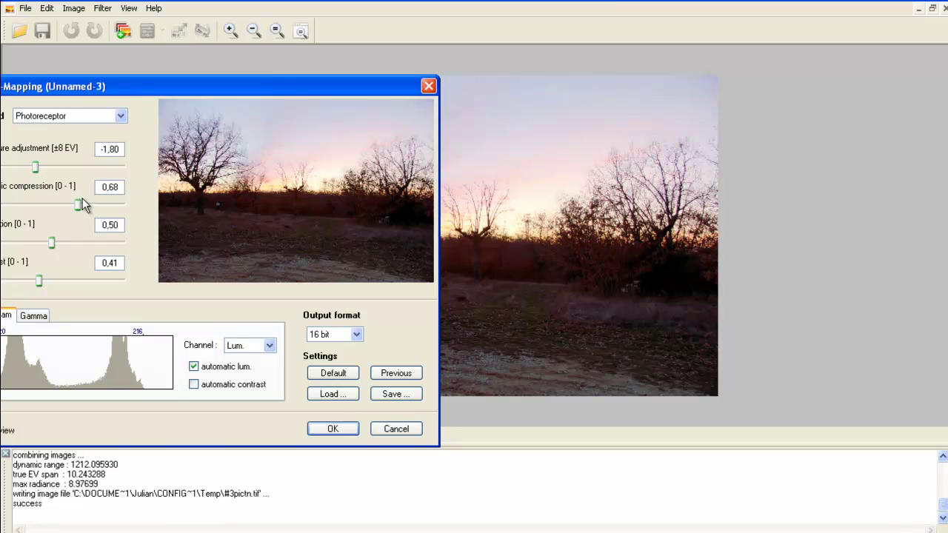
{"action": "left_click", "coordinate": [129, 203]}
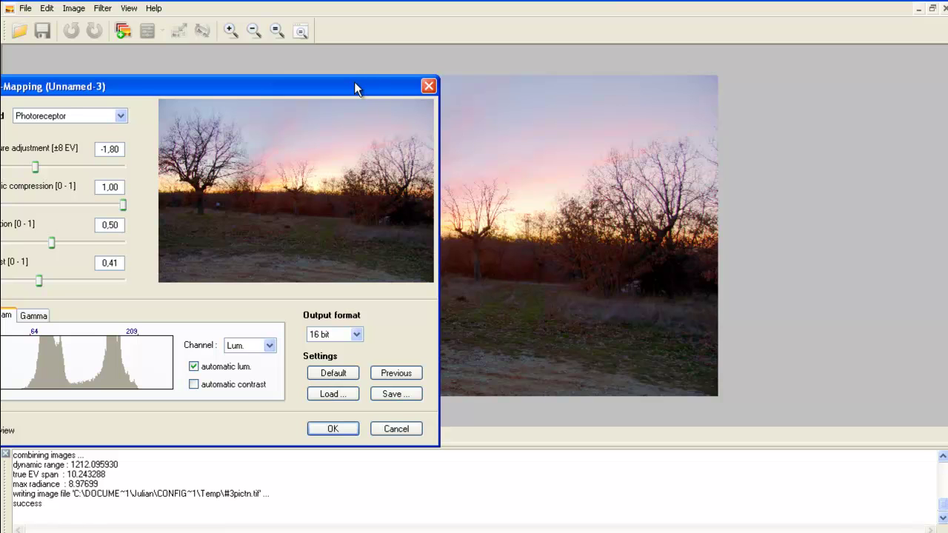
- Move the tone-mapping dialog off the photo and set the saturation to 0.56 after trying higher and lower values
{"action": "left_click_drag", "start_coordinate": [356, 88], "coordinate": [928, 80]}
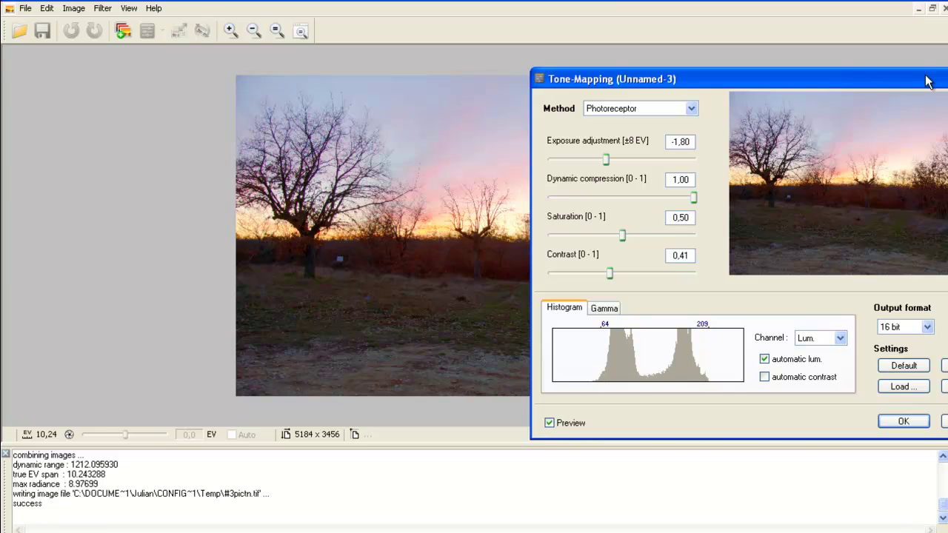
{"action": "left_click_drag", "start_coordinate": [766, 81], "coordinate": [855, 58]}
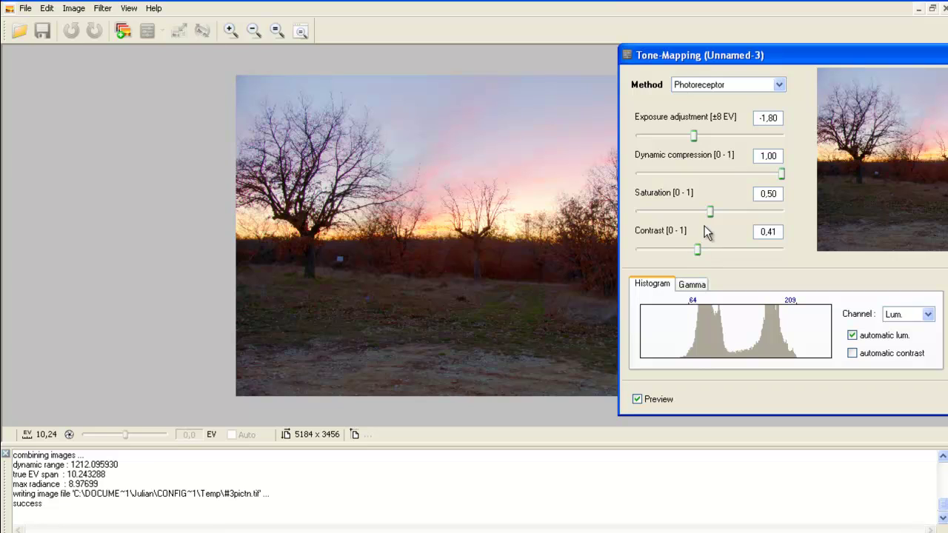
{"action": "left_click_drag", "start_coordinate": [710, 210], "coordinate": [786, 210]}
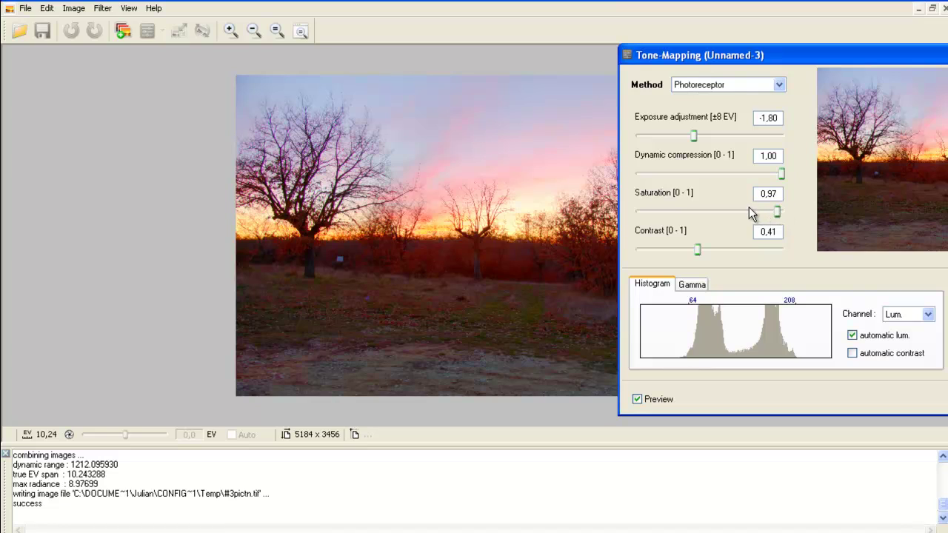
{"action": "left_click_drag", "start_coordinate": [777, 212], "coordinate": [664, 215]}
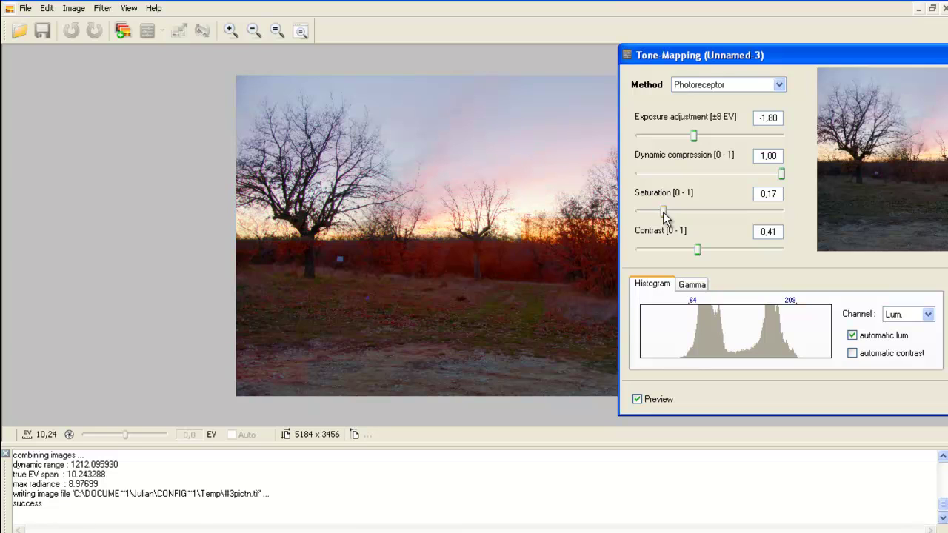
{"action": "left_click_drag", "start_coordinate": [698, 215], "coordinate": [718, 212]}
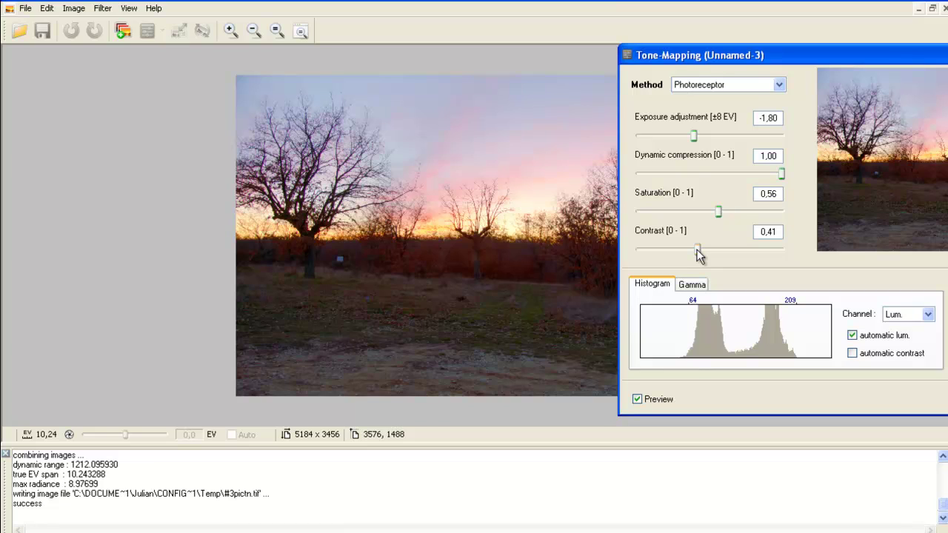
- Set the tone-mapping contrast to 0.35 after trying higher values
{"action": "left_click_drag", "start_coordinate": [696, 251], "coordinate": [771, 250]}
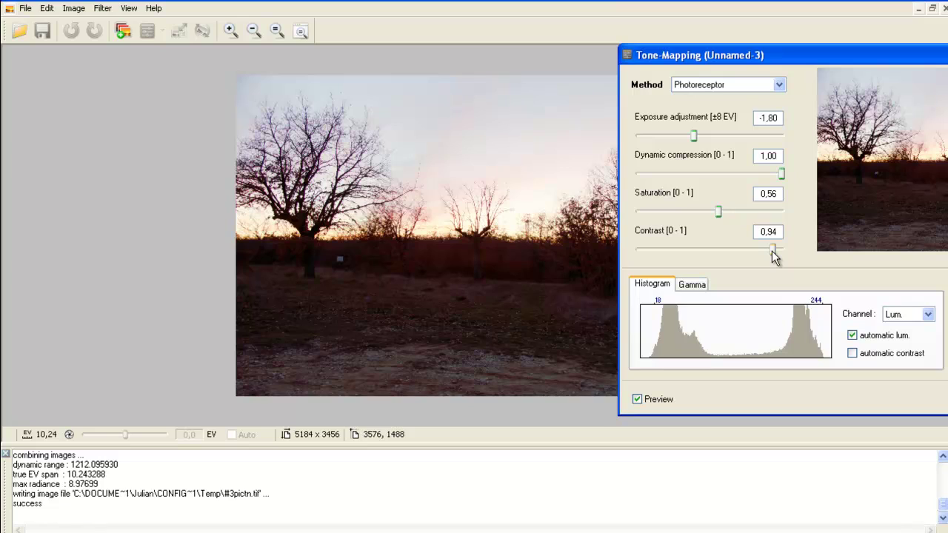
{"action": "left_click_drag", "start_coordinate": [771, 250], "coordinate": [732, 251]}
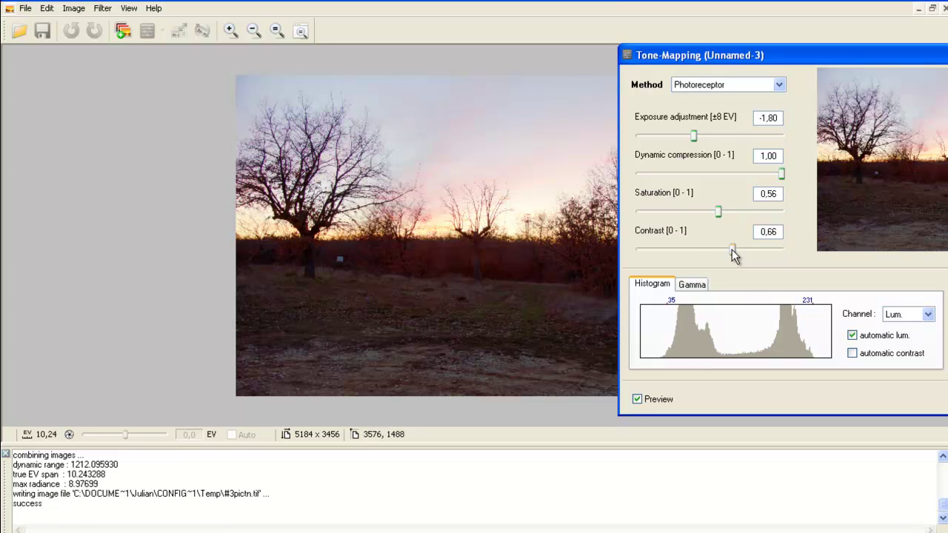
{"action": "left_click", "coordinate": [713, 249]}
{"action": "left_click_drag", "start_coordinate": [712, 251], "coordinate": [688, 249]}
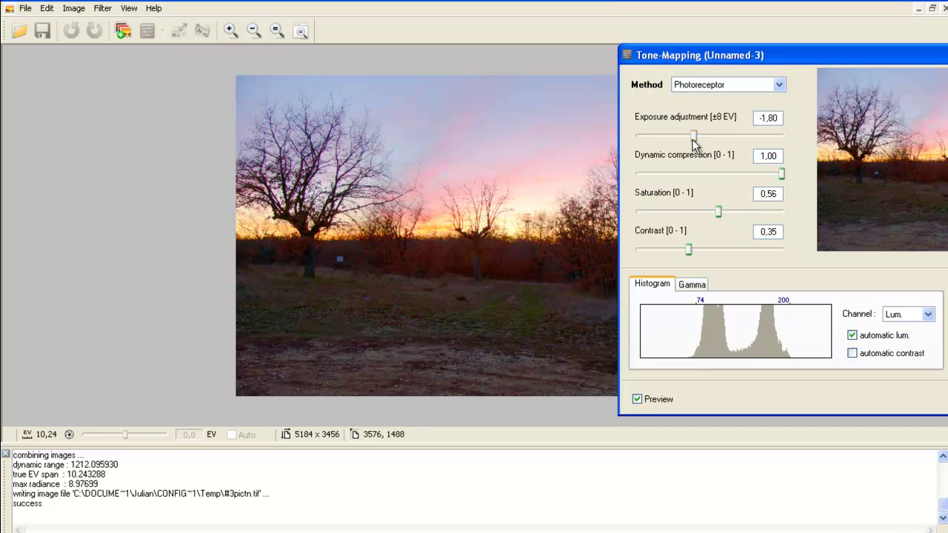
- Set the exposure adjustment to -1.49 and apply the tone mapping to the sunset image
{"action": "left_click_drag", "start_coordinate": [694, 142], "coordinate": [697, 142]}
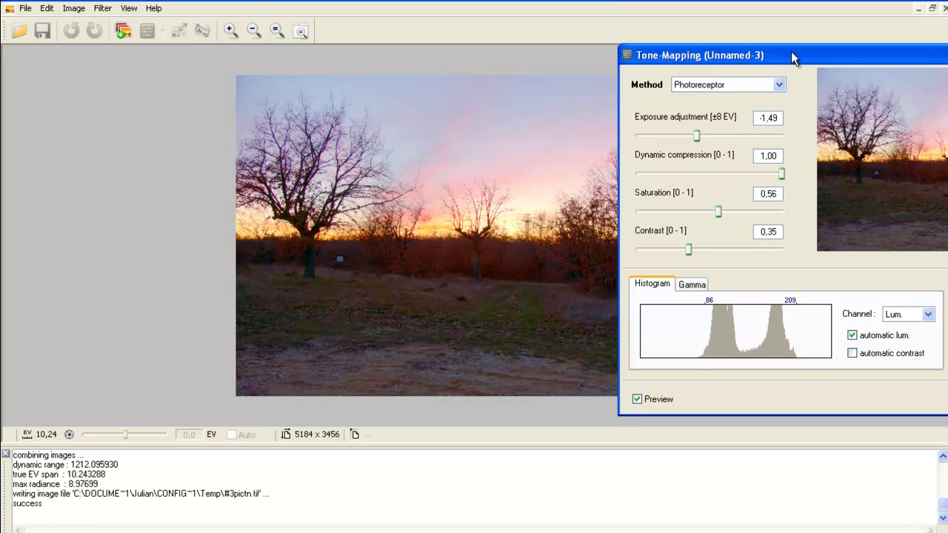
{"action": "left_click_drag", "start_coordinate": [791, 51], "coordinate": [540, 60]}
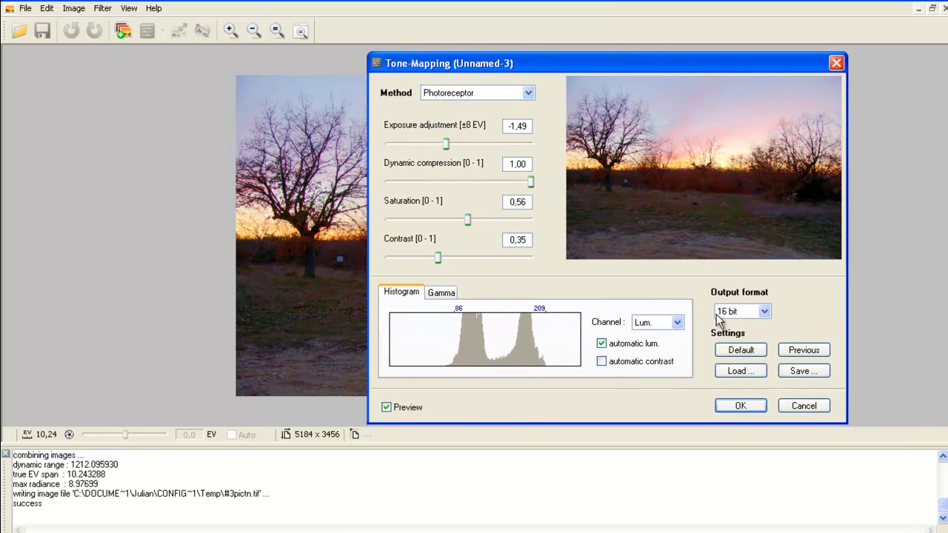
{"action": "left_click", "coordinate": [738, 409]}
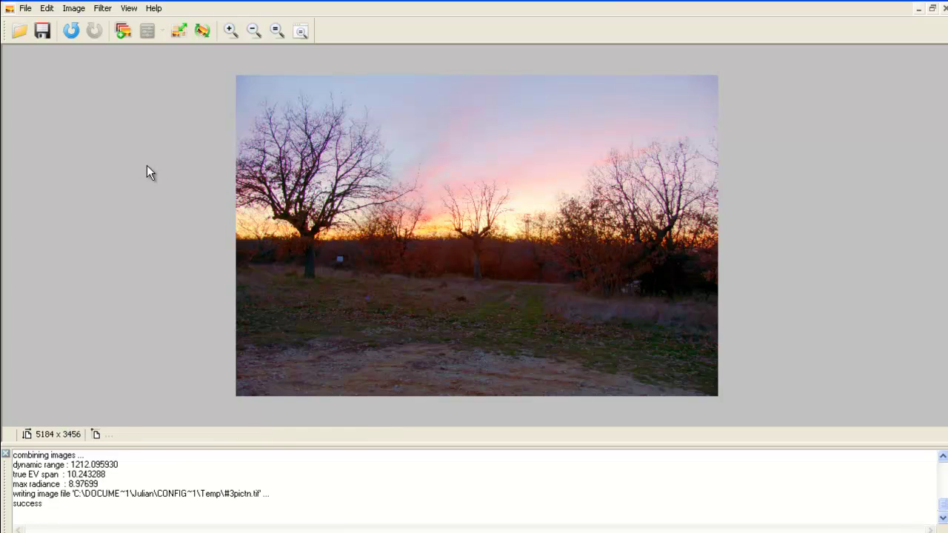
- Save the tone-mapped image to the desktop as an uncompressed TIFF named Mejor HDR
{"action": "left_click", "coordinate": [49, 32]}
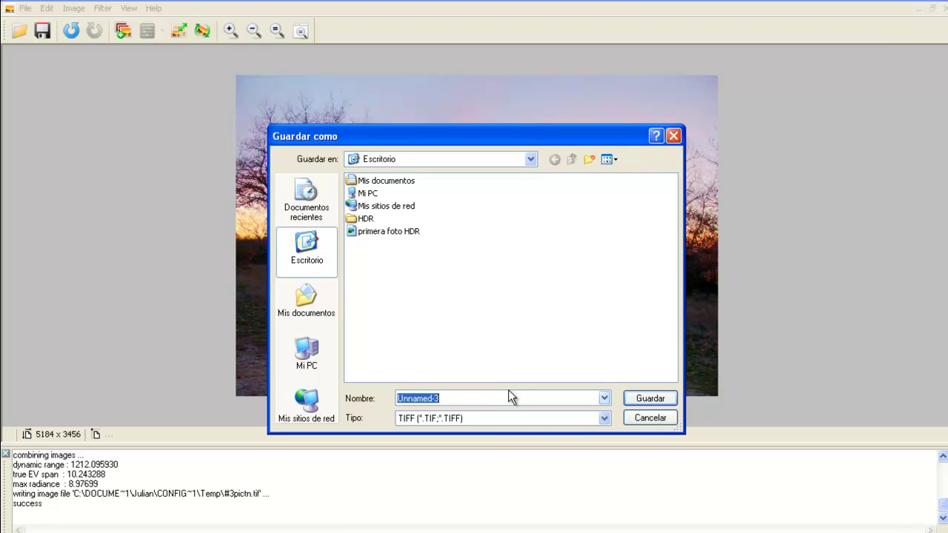
{"action": "type", "text": "Mejor HDR"}
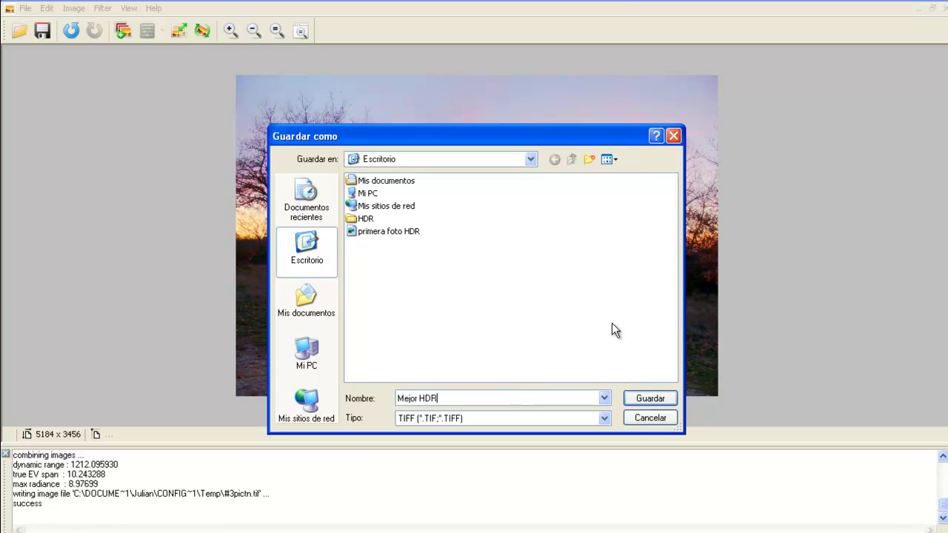
{"action": "left_click", "coordinate": [668, 399]}
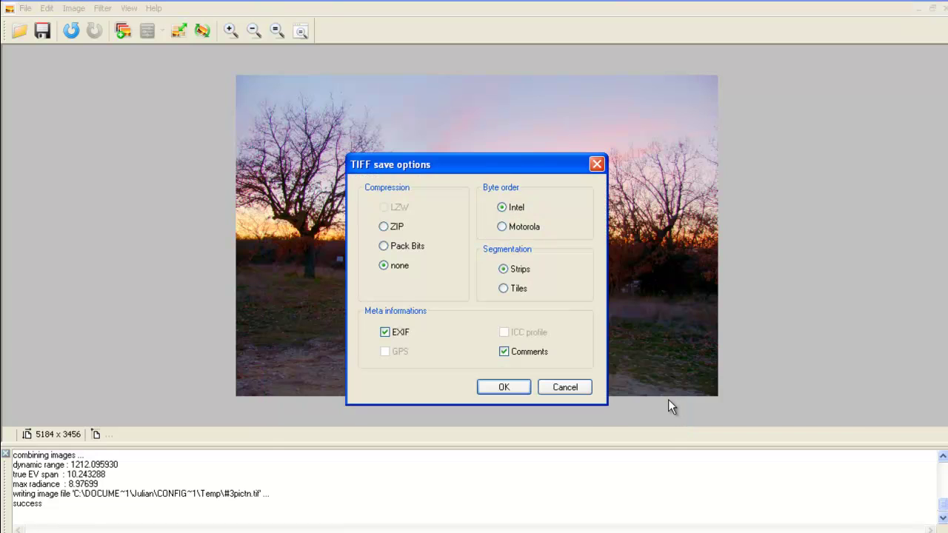
{"action": "left_click", "coordinate": [503, 387]}
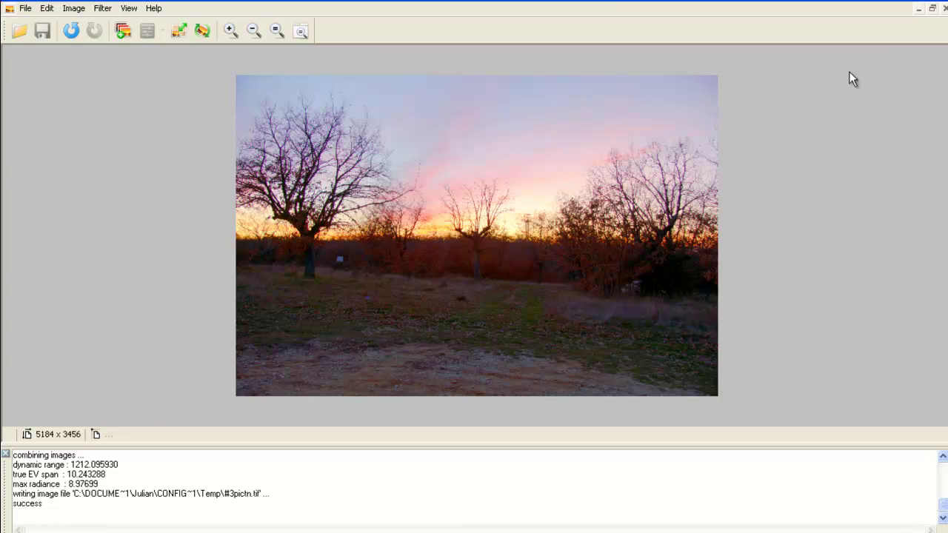
- Minimize Picturenaut and open the saved Mejor HDR image from the desktop
{"action": "left_click", "coordinate": [918, 8]}
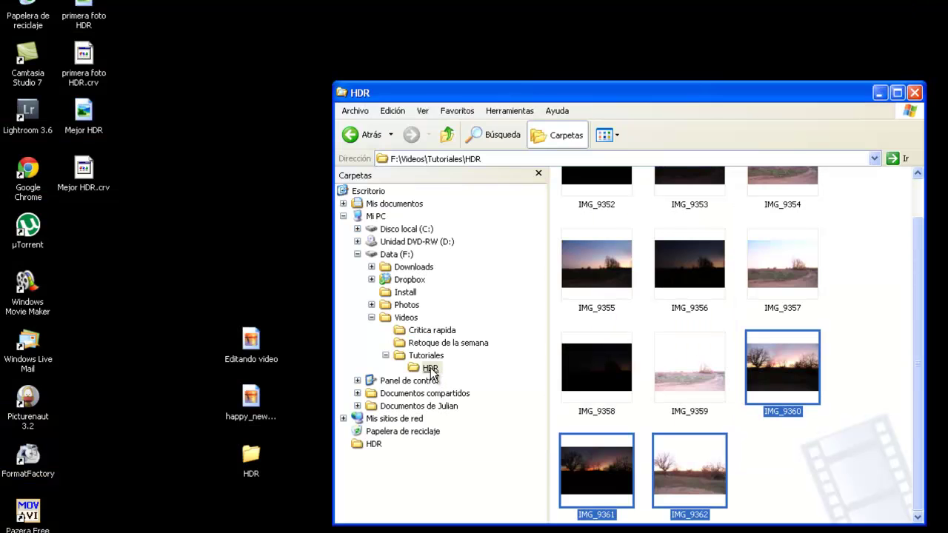
{"action": "double_click", "coordinate": [86, 115]}
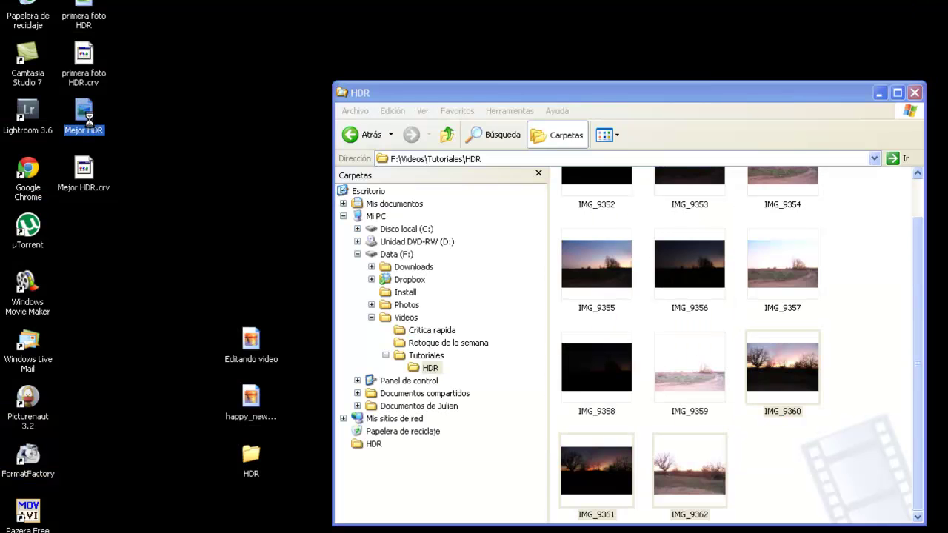